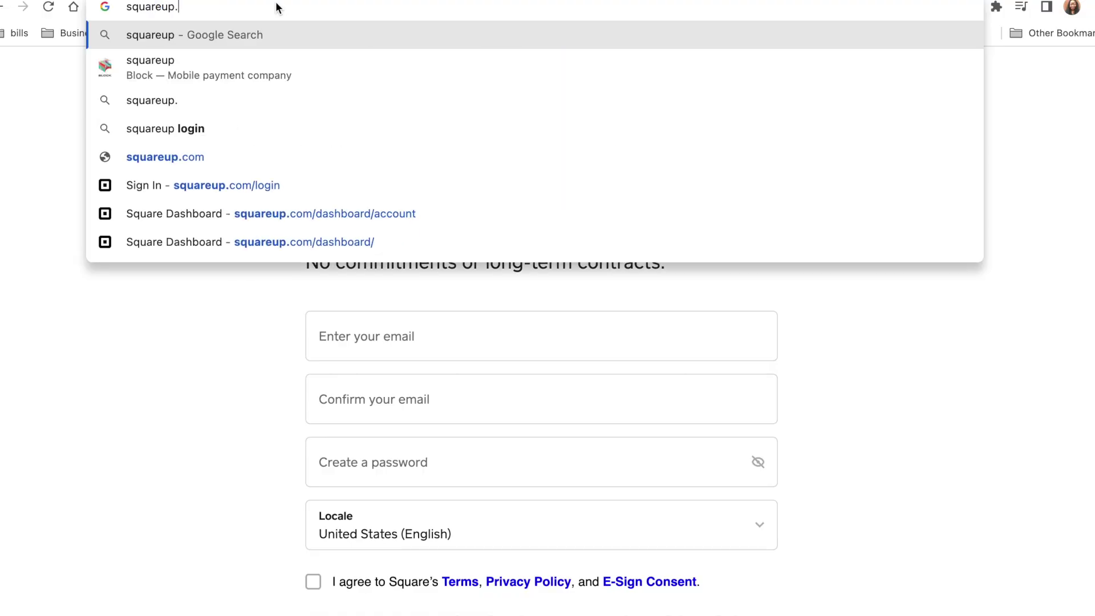
Load the Square home page at squareup.com
key("Return")
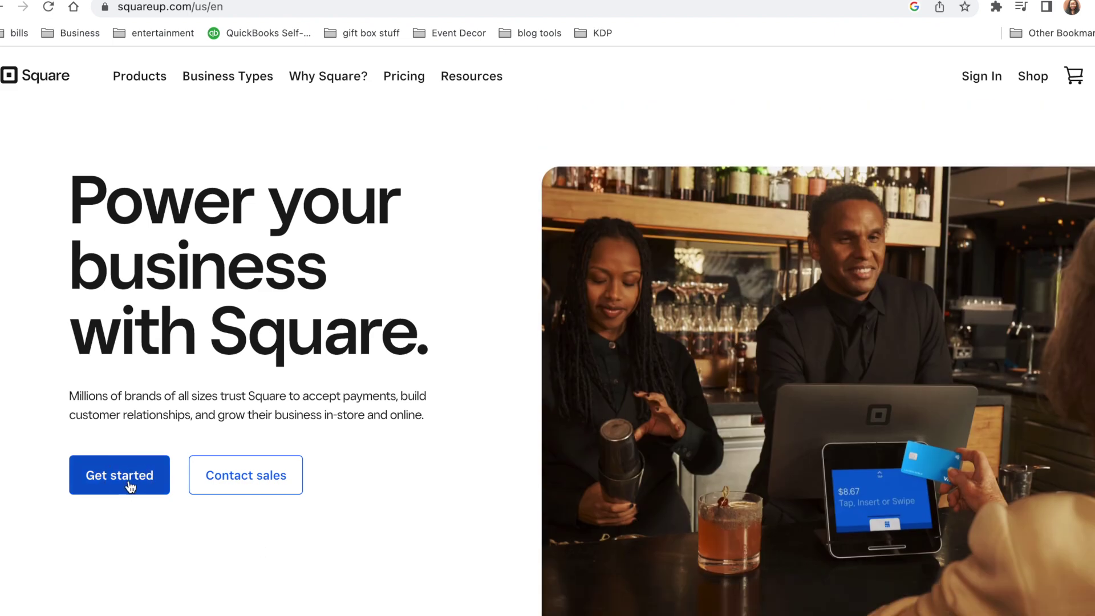
Create a Square account with e-mail, confirmed e-mail and password, accepting the terms and policies
left_click(130, 486)
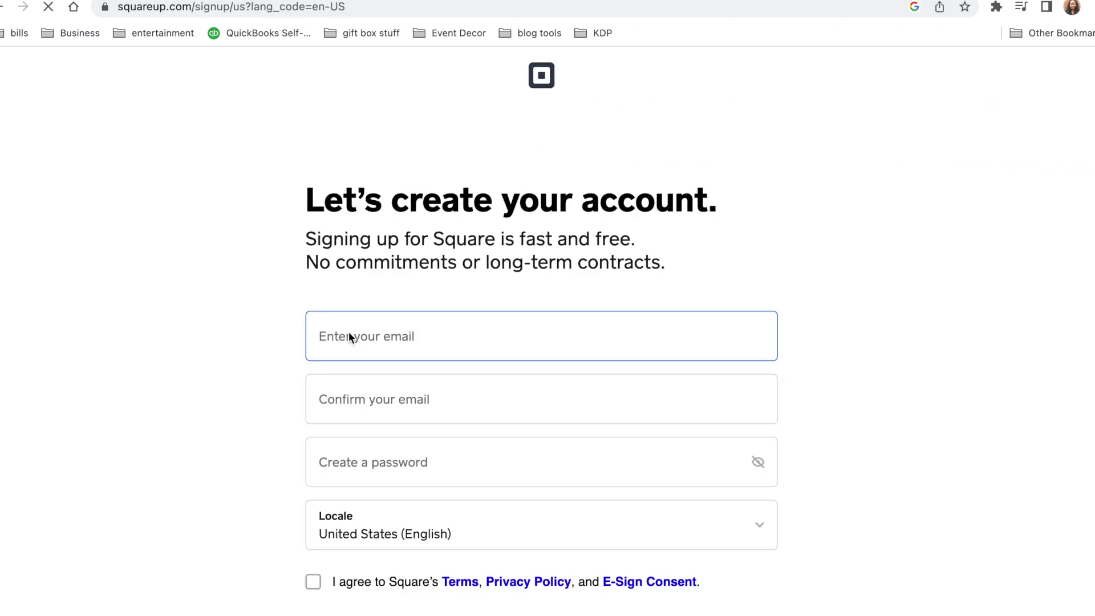
left_click(484, 336)
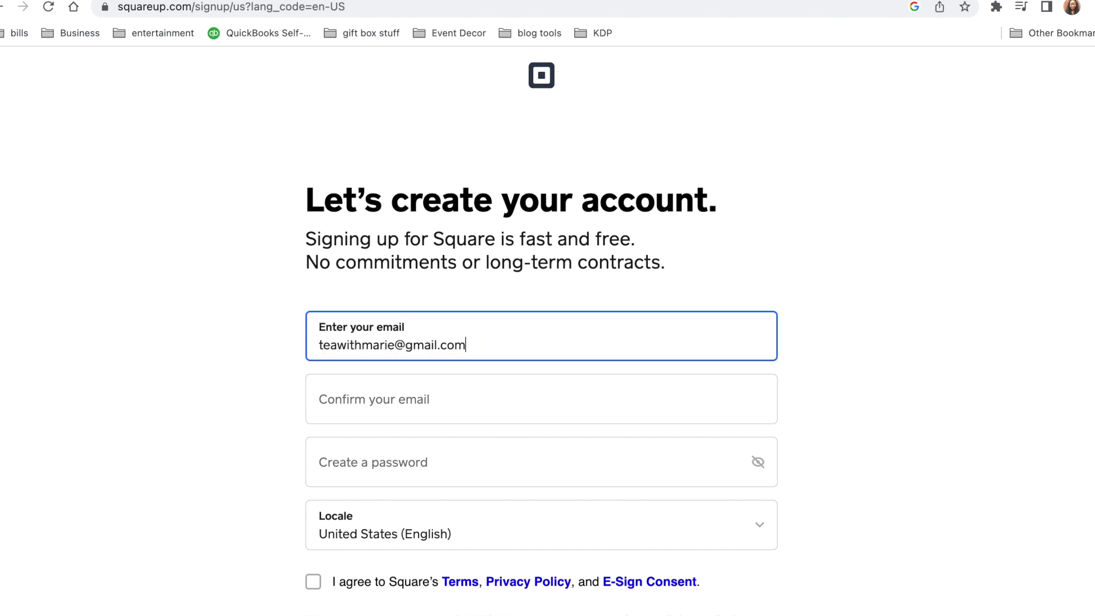
left_click(484, 398)
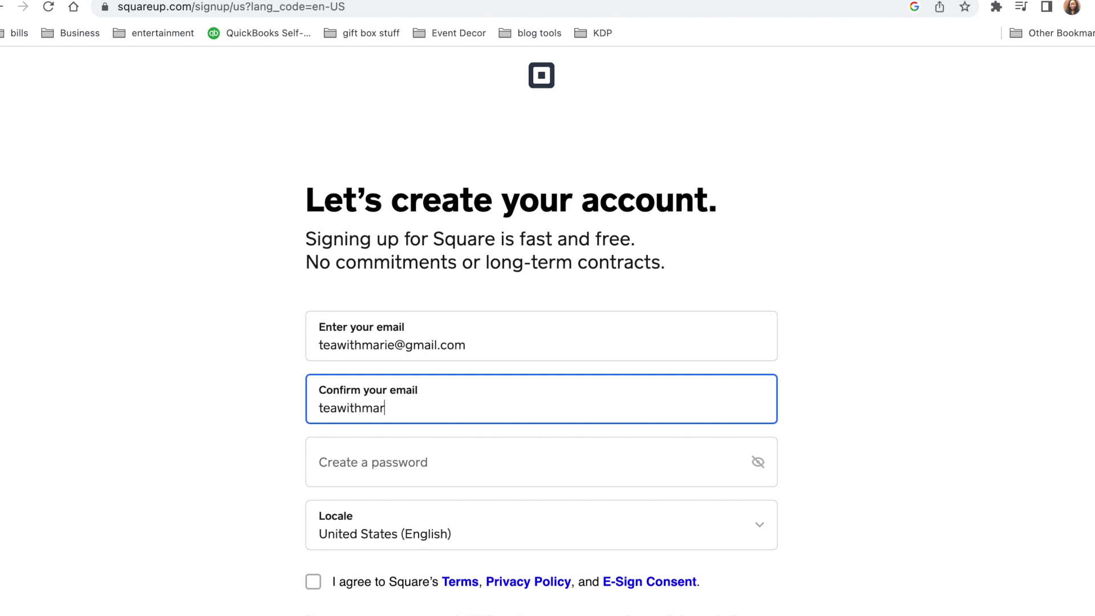
left_click(493, 445)
type("•")
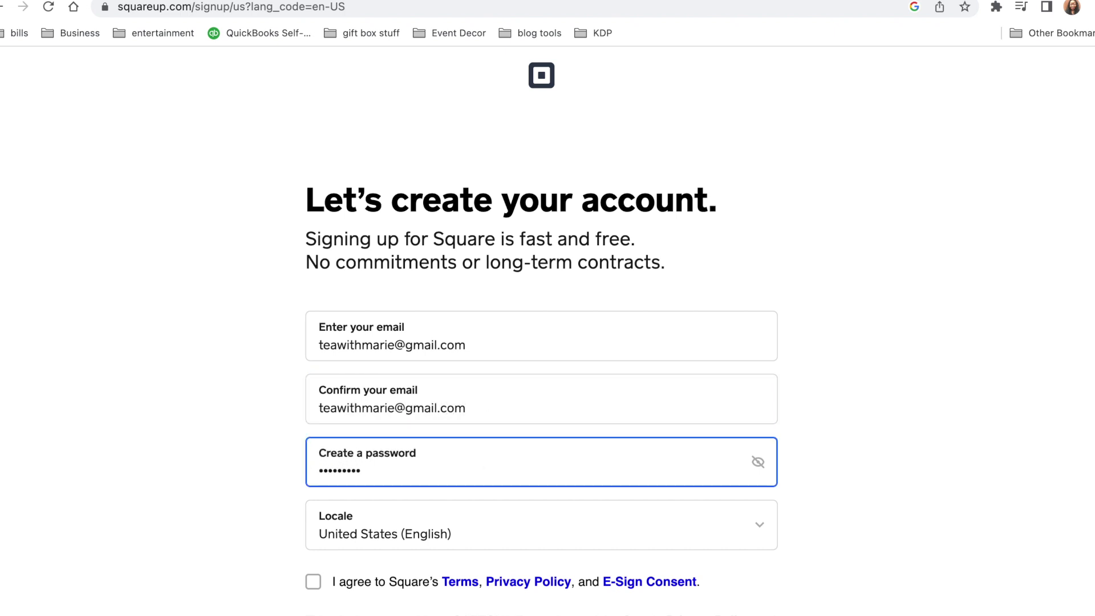
scroll(541, 343, "down", 4)
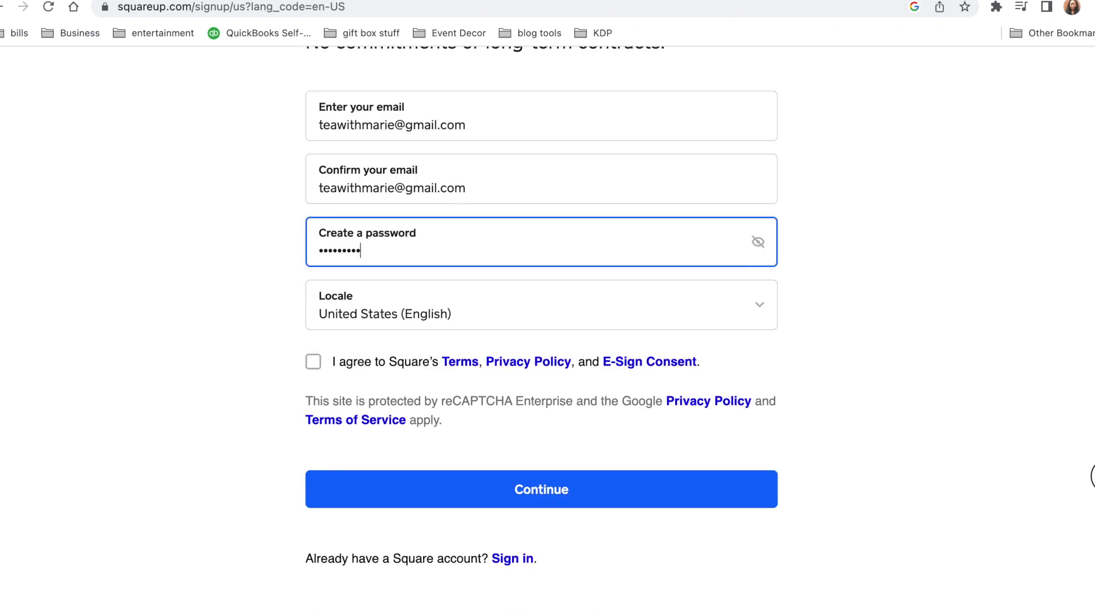
left_click(313, 361)
left_click(511, 486)
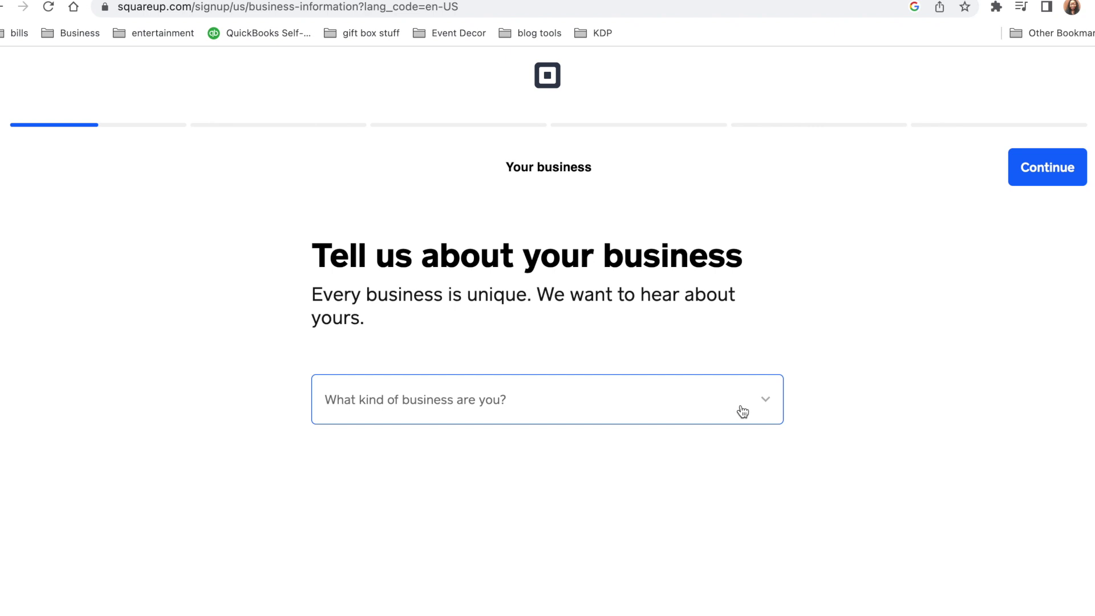
Record the business as Individual with its name, $50,000 – $100,000 revenue, and mobile business ticked
left_click(758, 411)
left_click(605, 458)
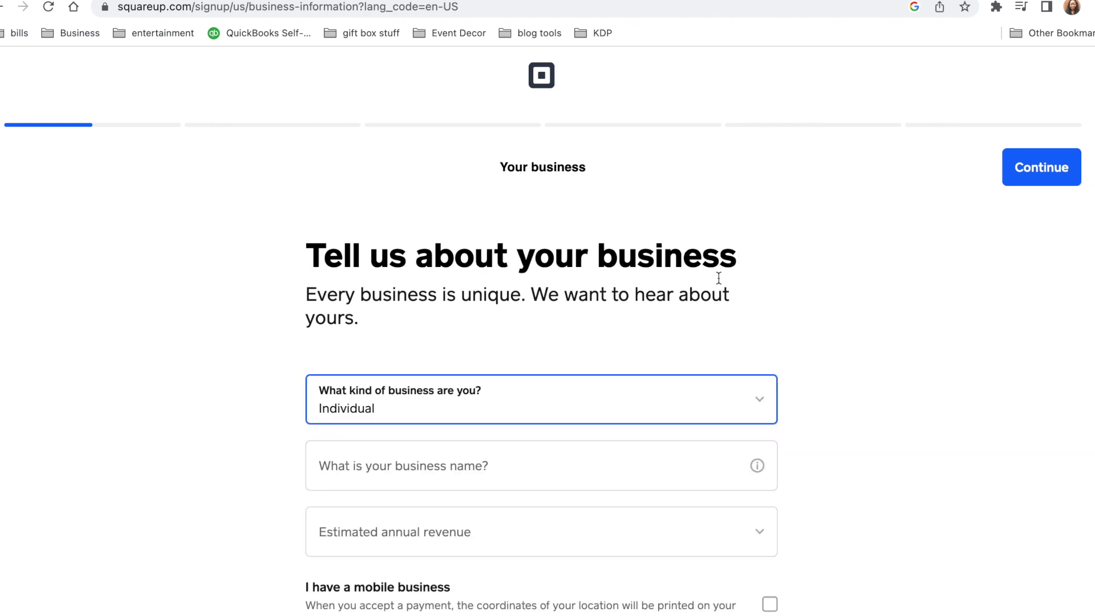
left_click(476, 463)
type("Makeover Marie")
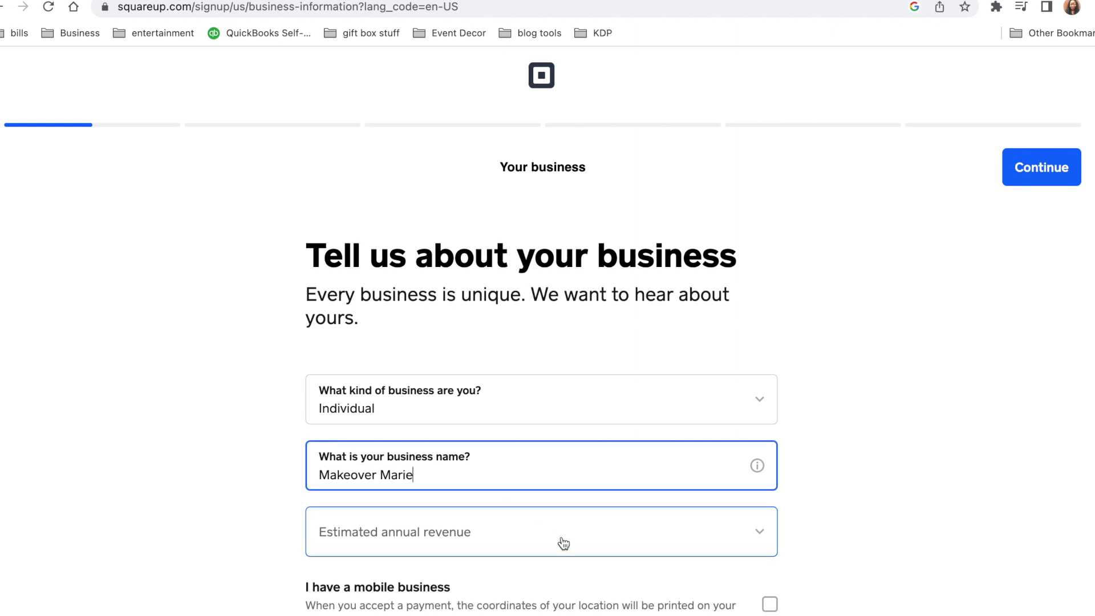
left_click(561, 542)
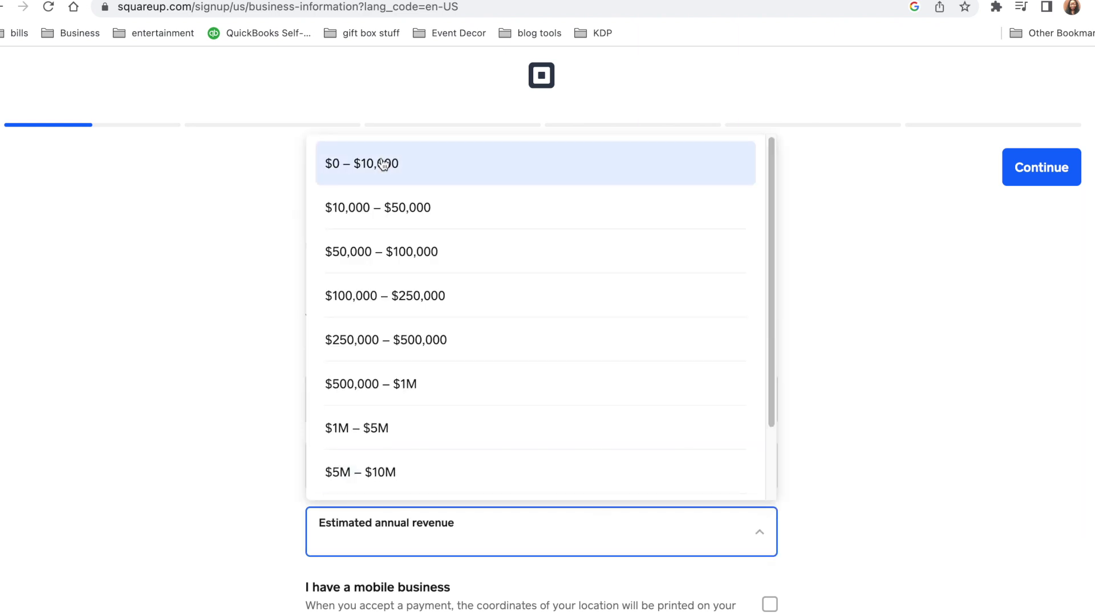
left_click(435, 252)
scroll(981, 416, "down", 5)
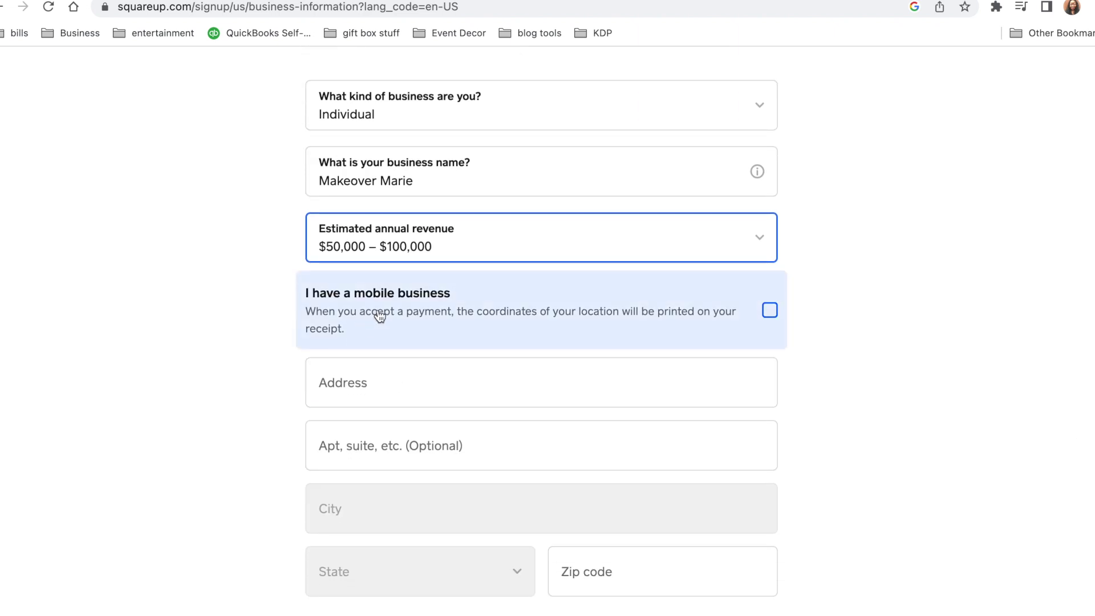
left_click(769, 310)
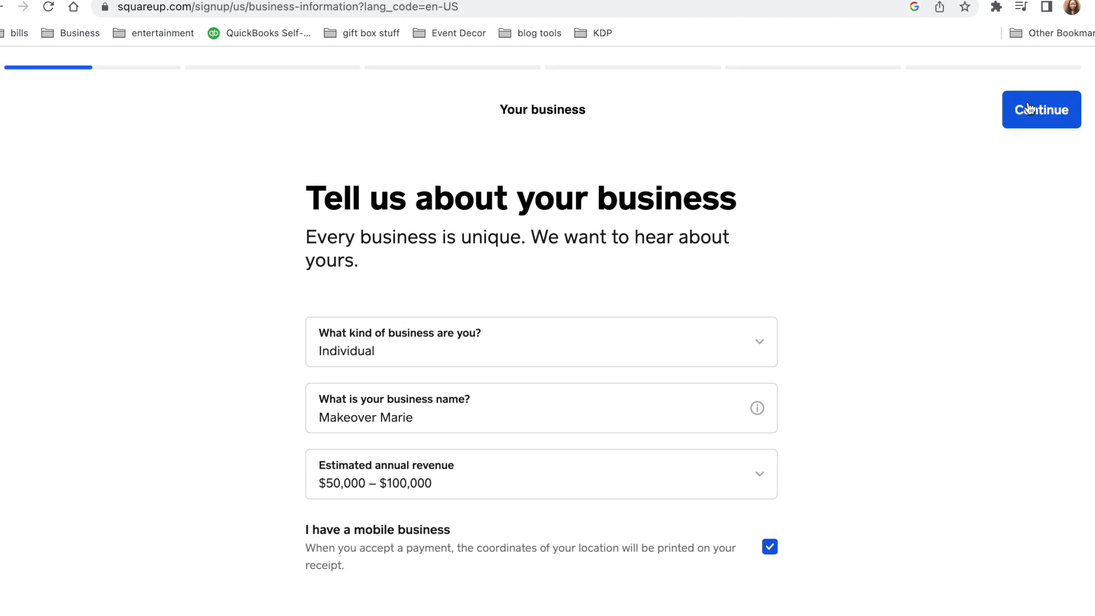
left_click(1042, 110)
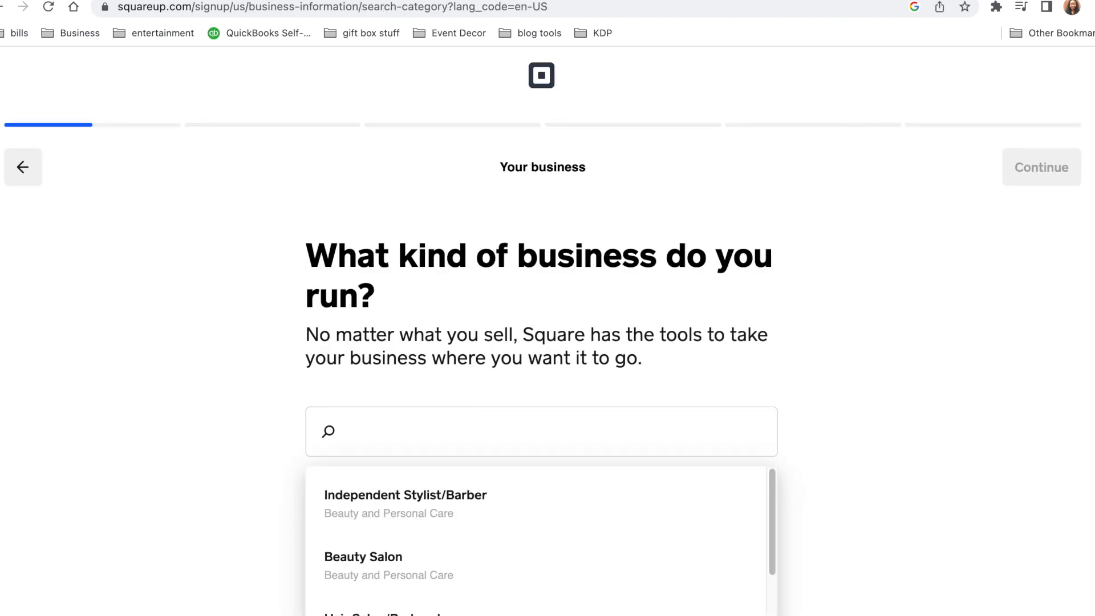
Choose Consulting under Professional Services as the business category
scroll(1093, 256, "down", 1)
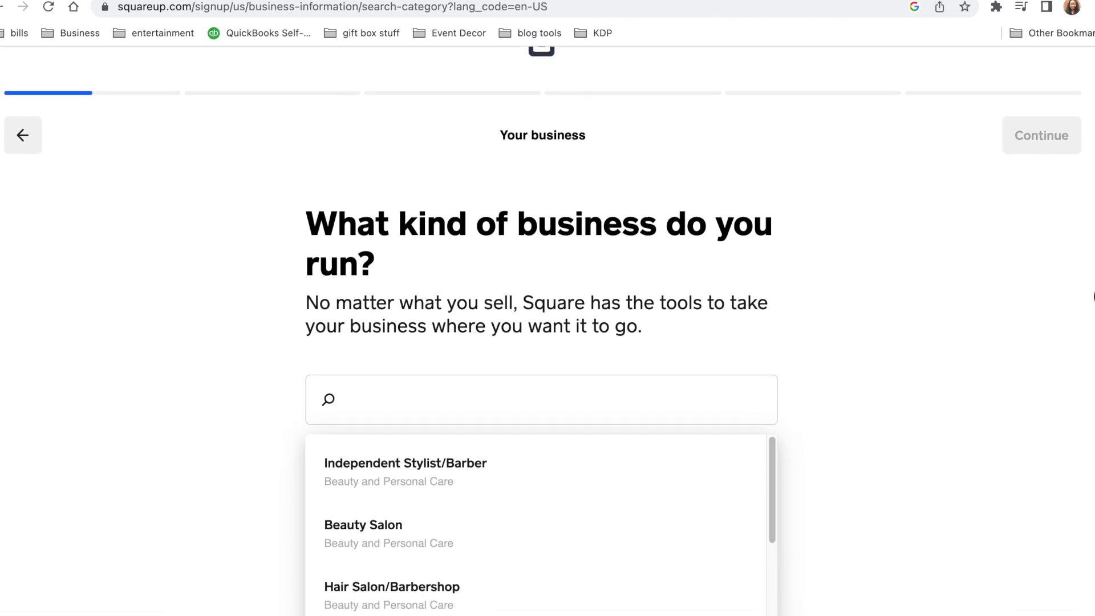
scroll(1093, 285, "down", 5)
scroll(543, 331, "down", 4)
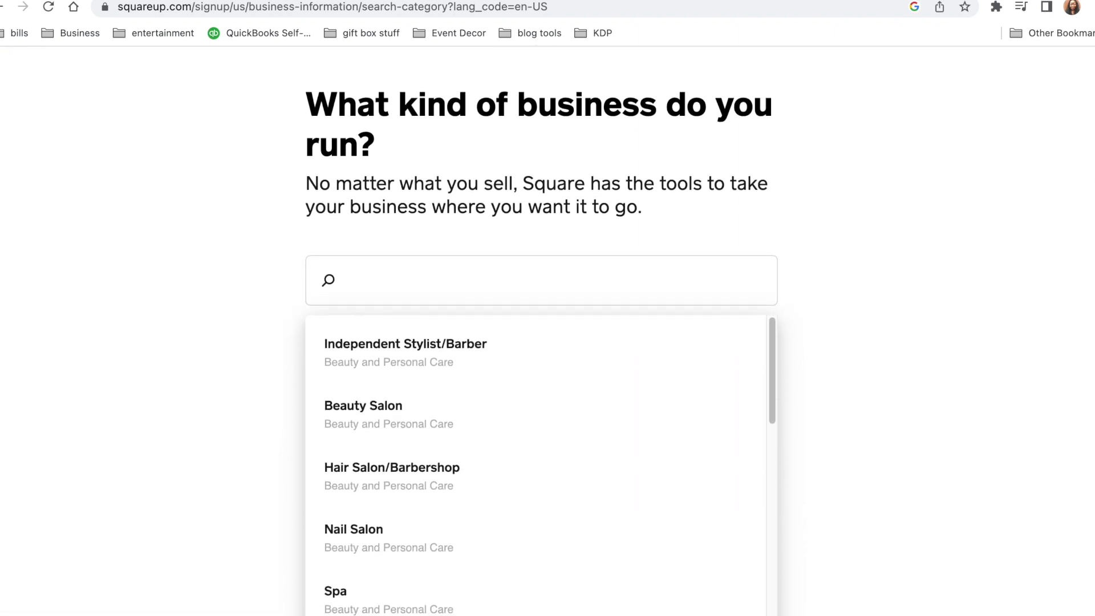
scroll(542, 331, "down", 1)
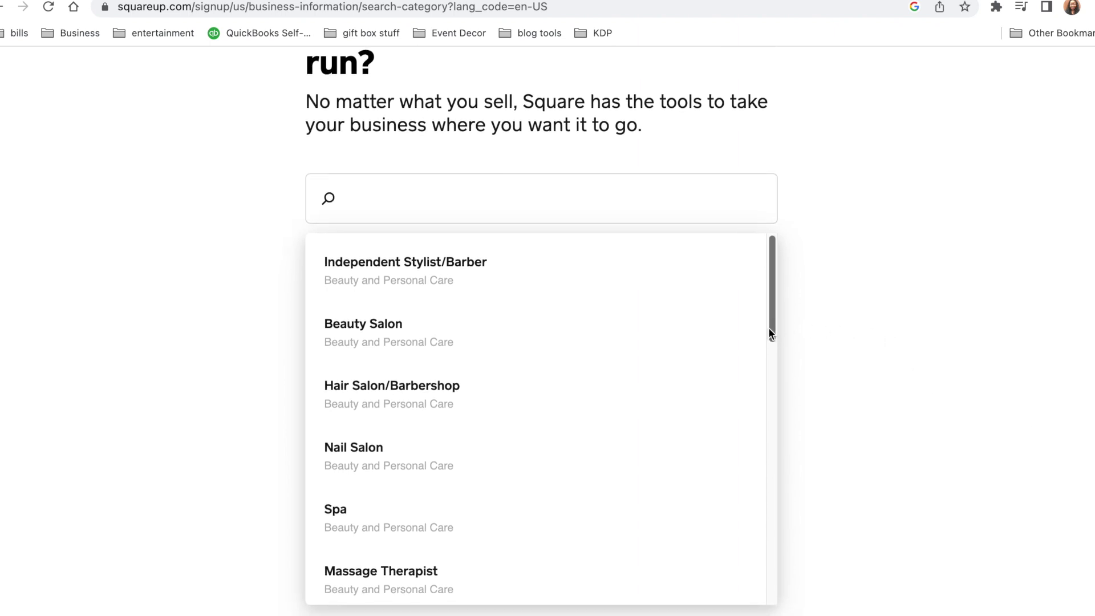
left_click_drag(772, 329, 787, 530)
left_click(511, 388)
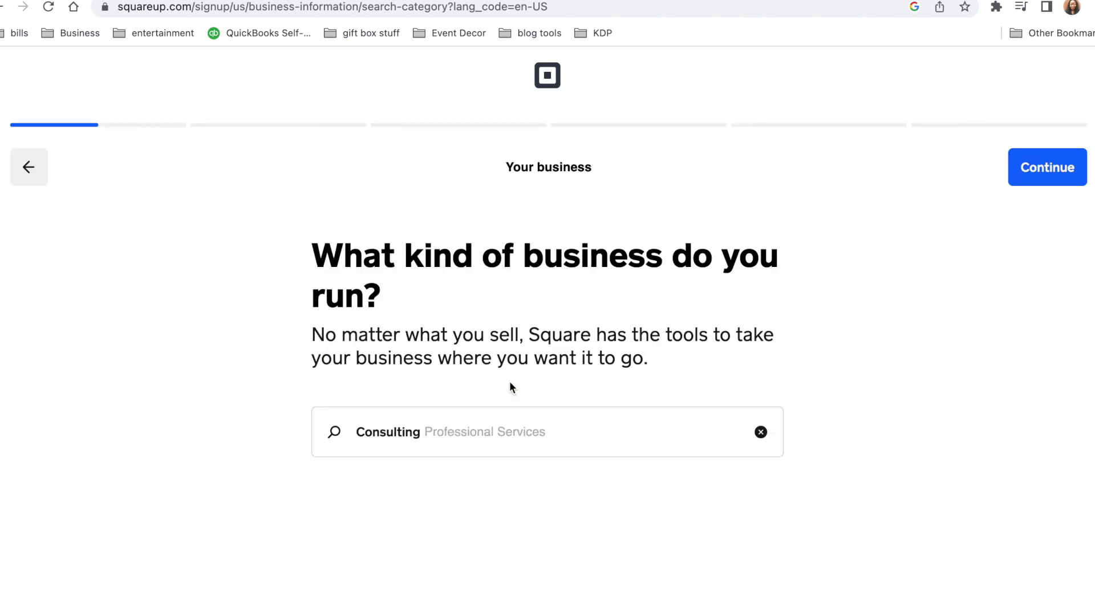
left_click(1048, 174)
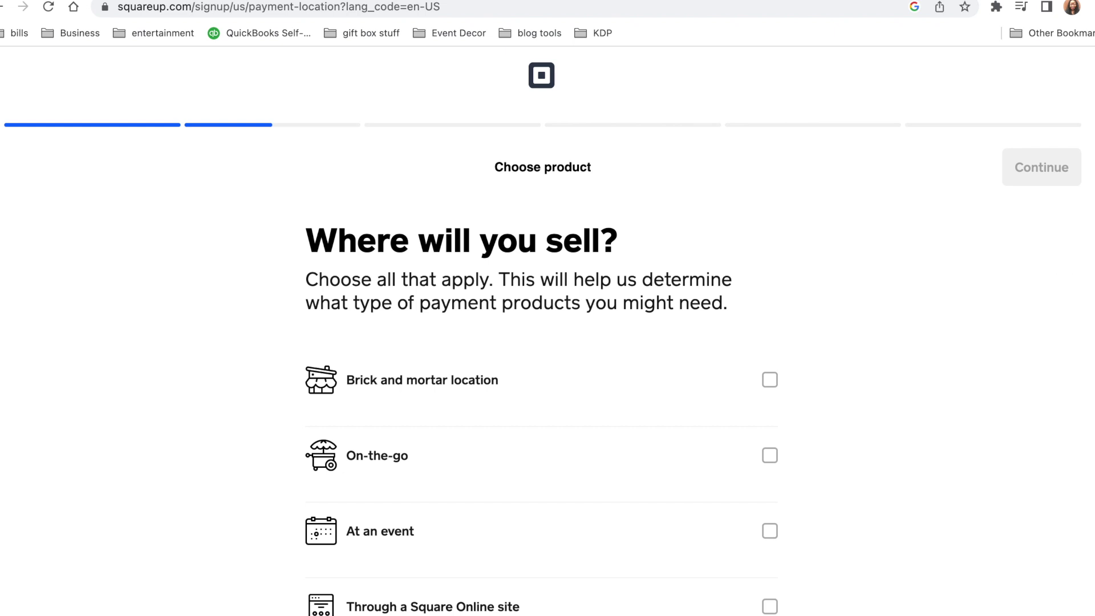
Confirm On-the-go, Square Online site, and pay links and buy buttons as sales channels
scroll(547, 330, "down", 3)
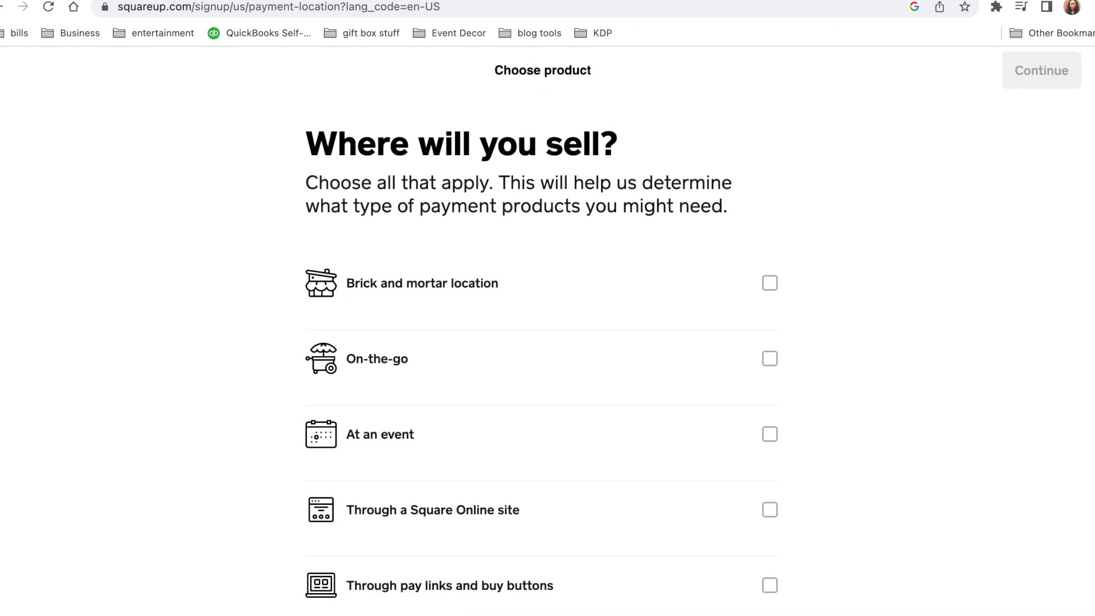
scroll(547, 330, "down", 3)
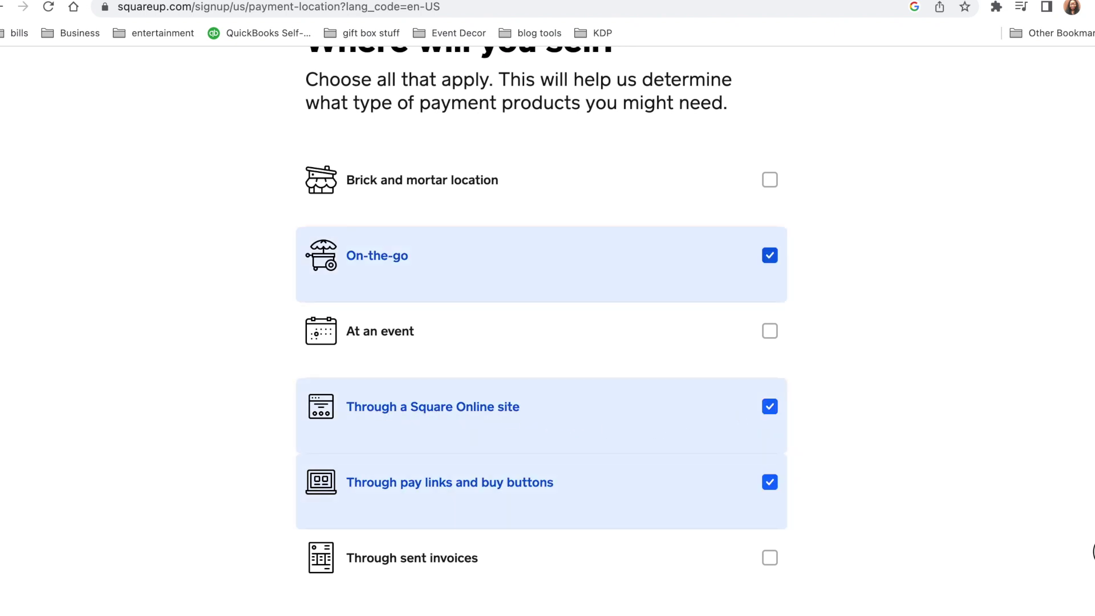
scroll(1059, 266, "up", 5)
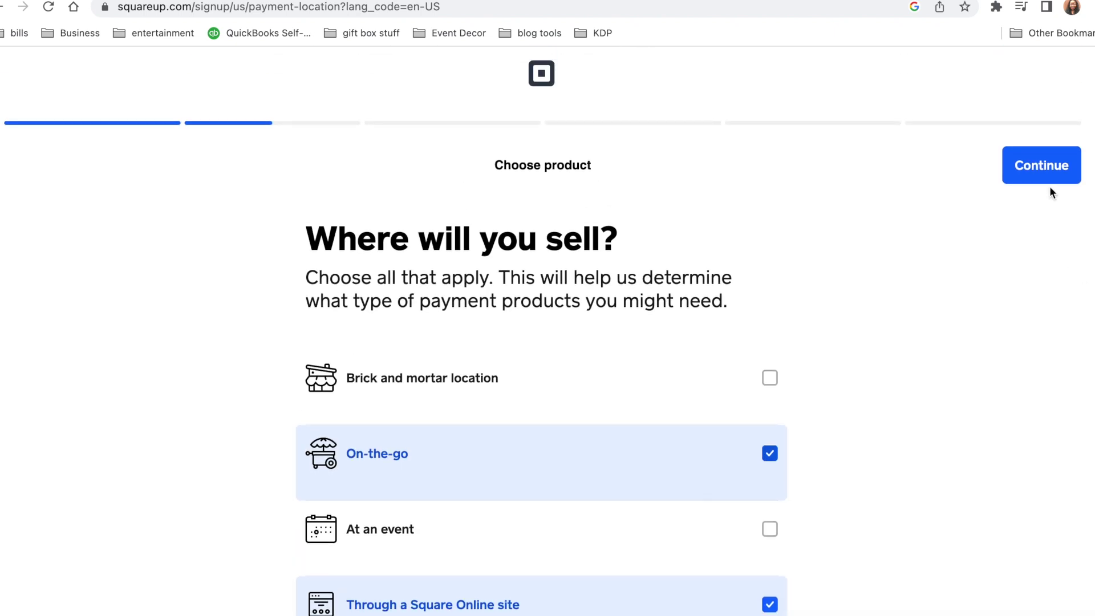
left_click(1044, 174)
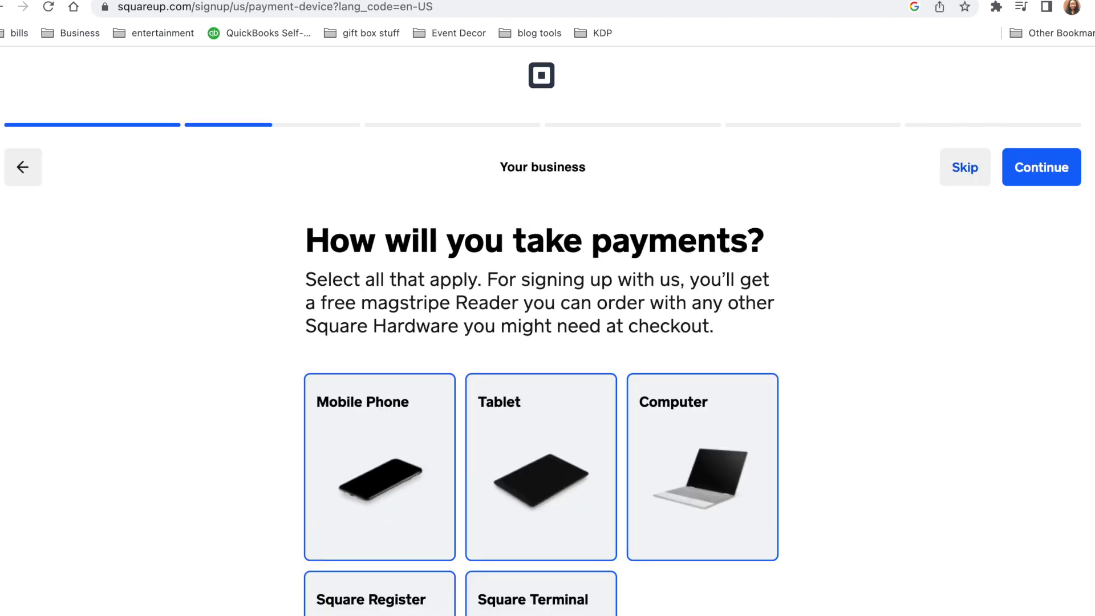
Pass the payment-device question and skip the extra management tools list
left_click(1040, 170)
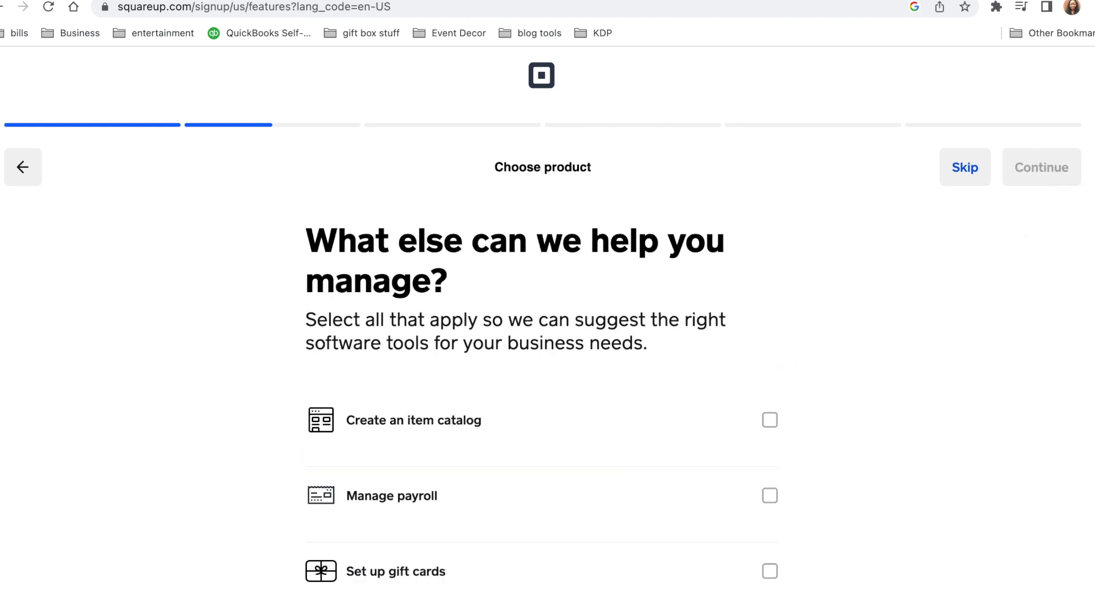
scroll(1092, 254, "down", 3)
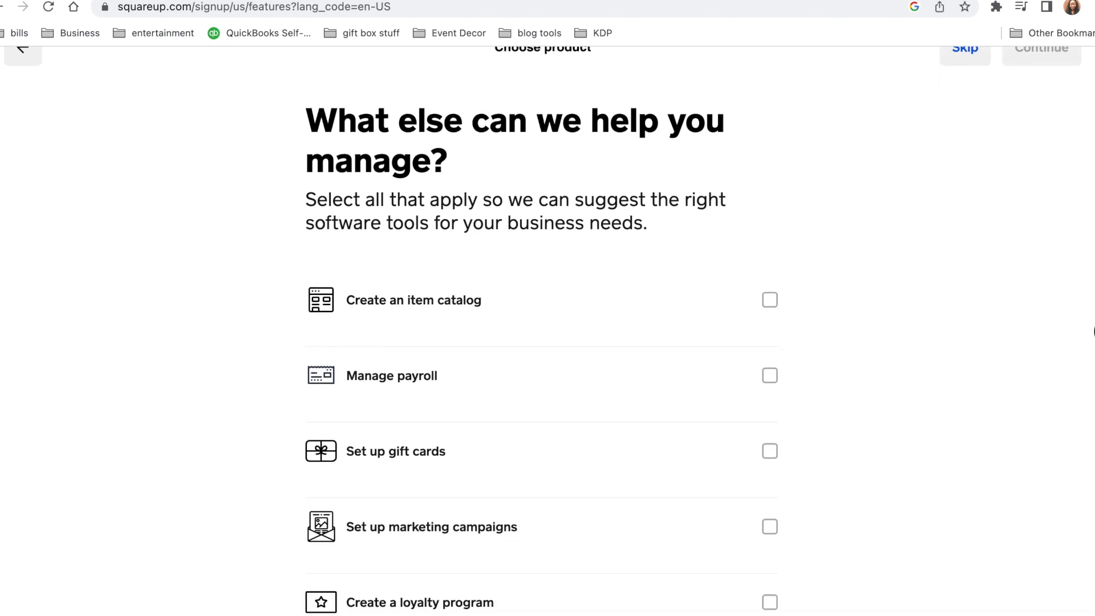
scroll(1091, 342, "down", 1)
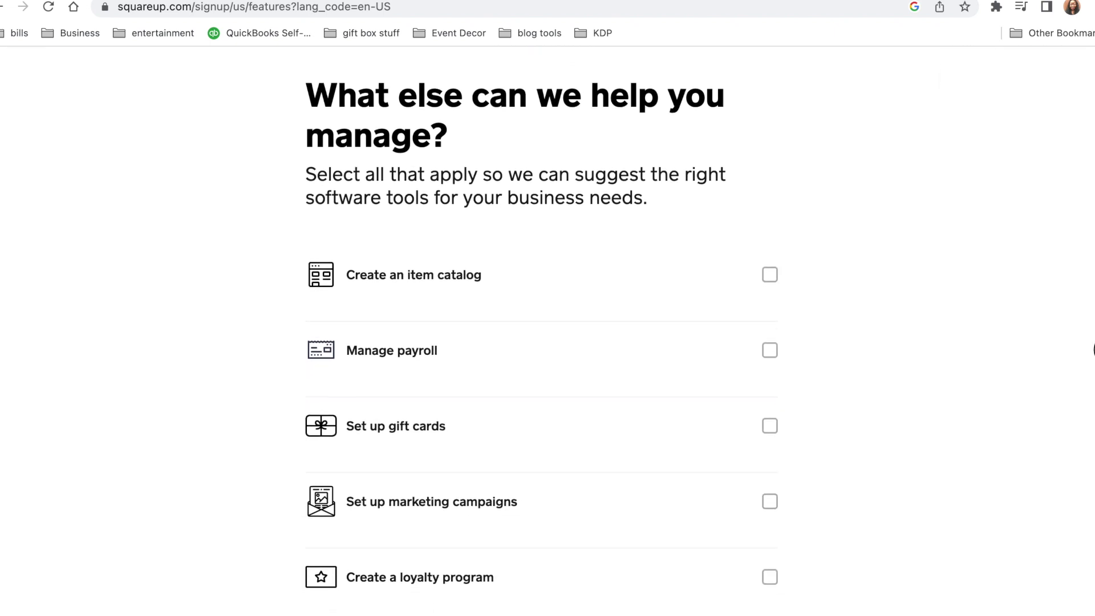
scroll(1091, 363, "down", 2)
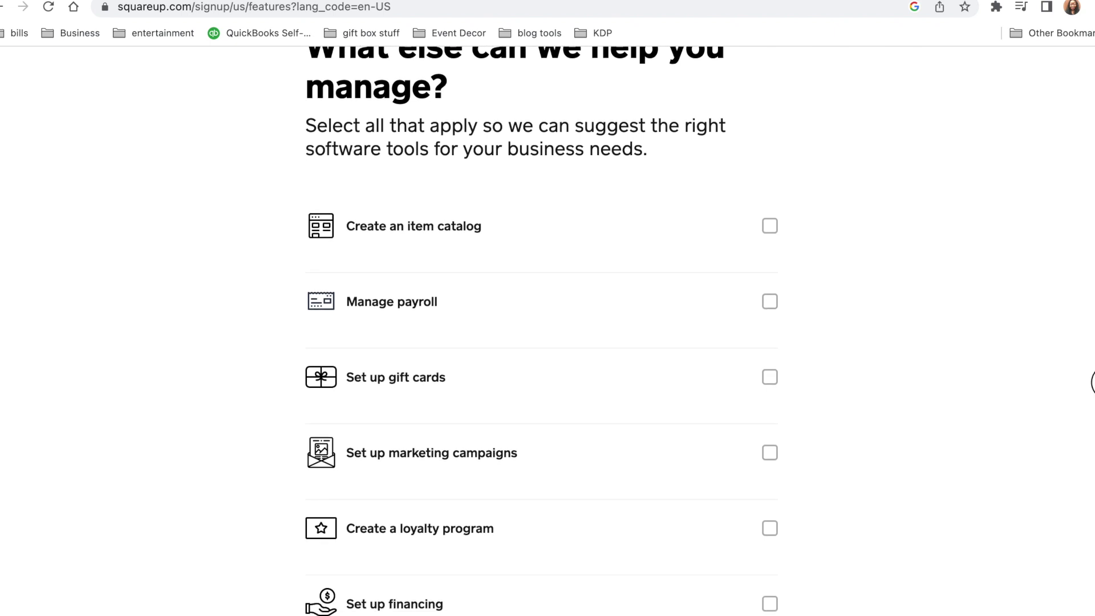
scroll(1091, 397, "down", 3)
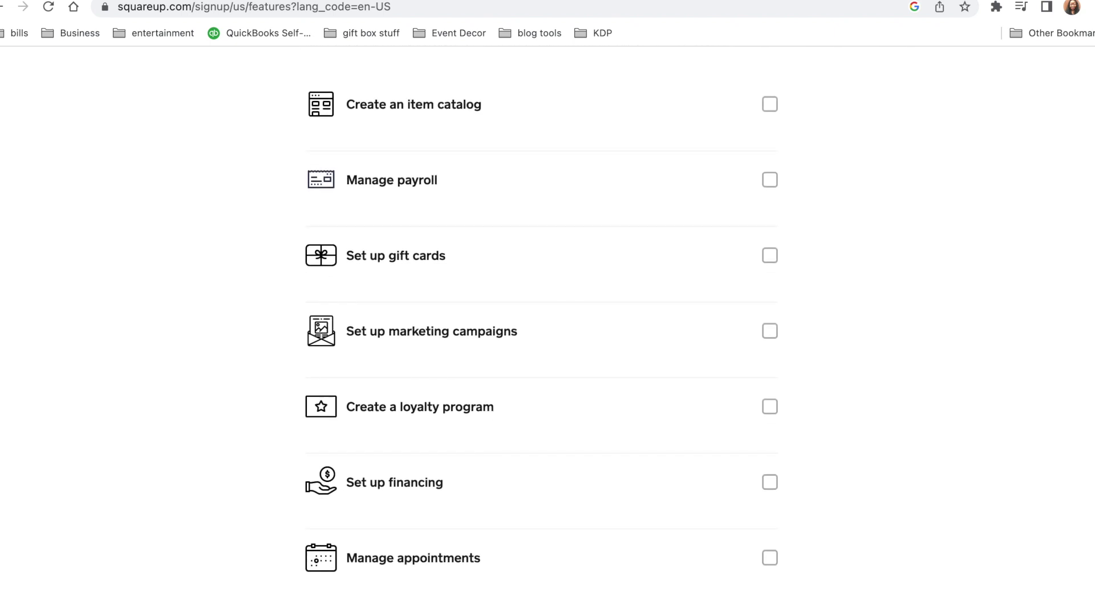
scroll(1092, 455, "up", 1)
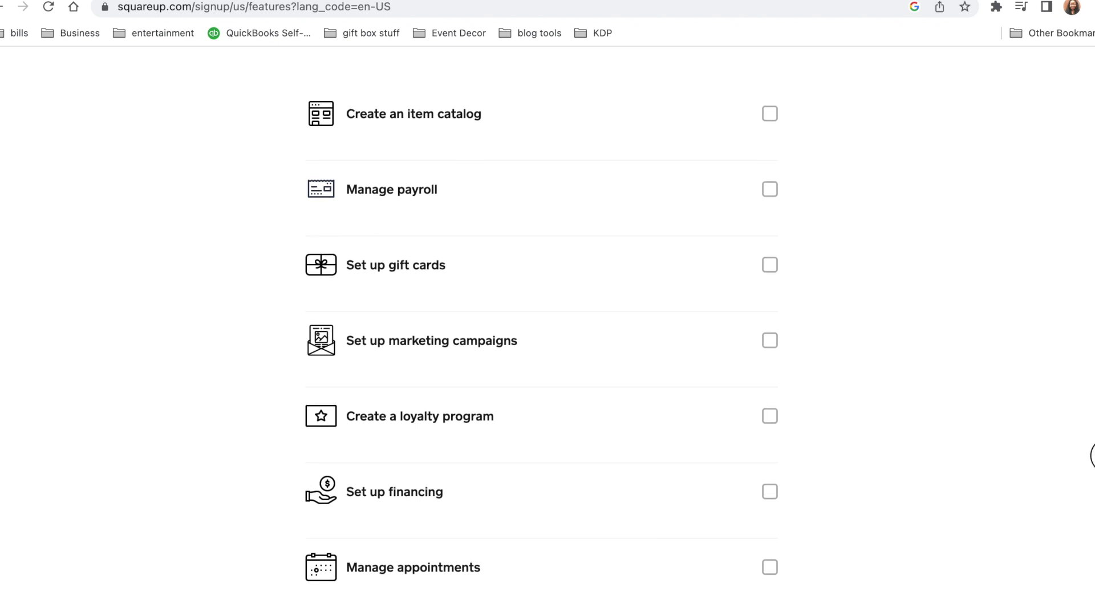
scroll(1092, 454, "up", 2)
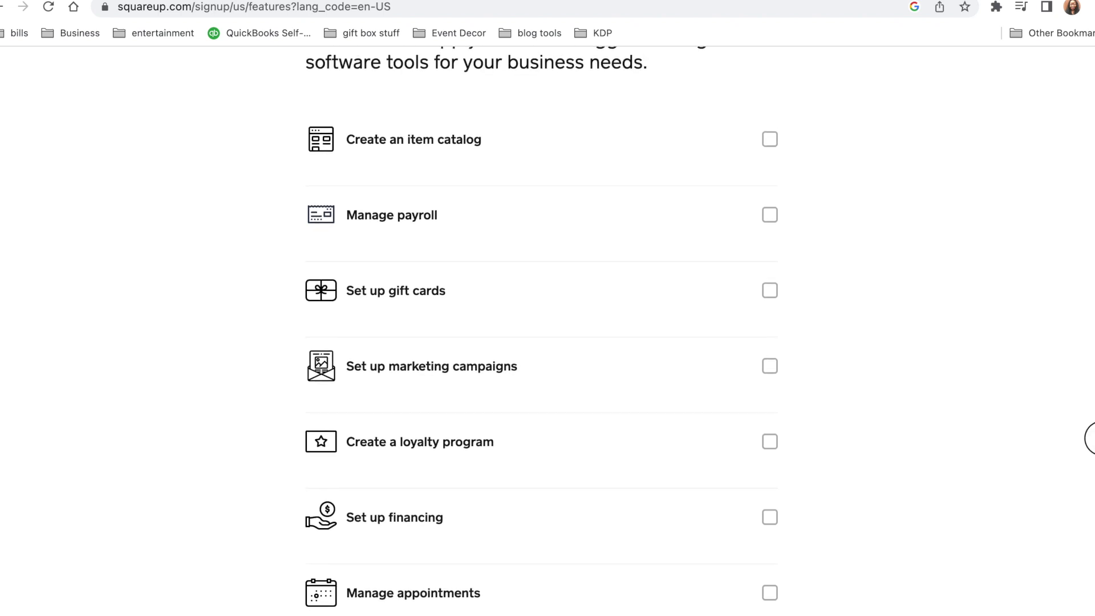
scroll(1090, 432, "up", 5)
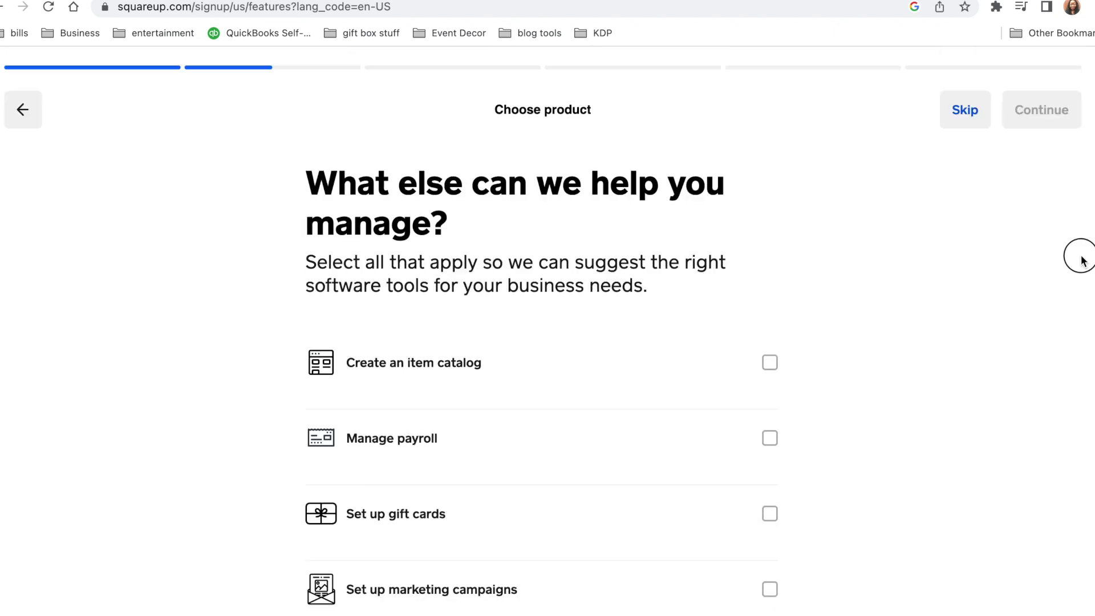
left_click(961, 168)
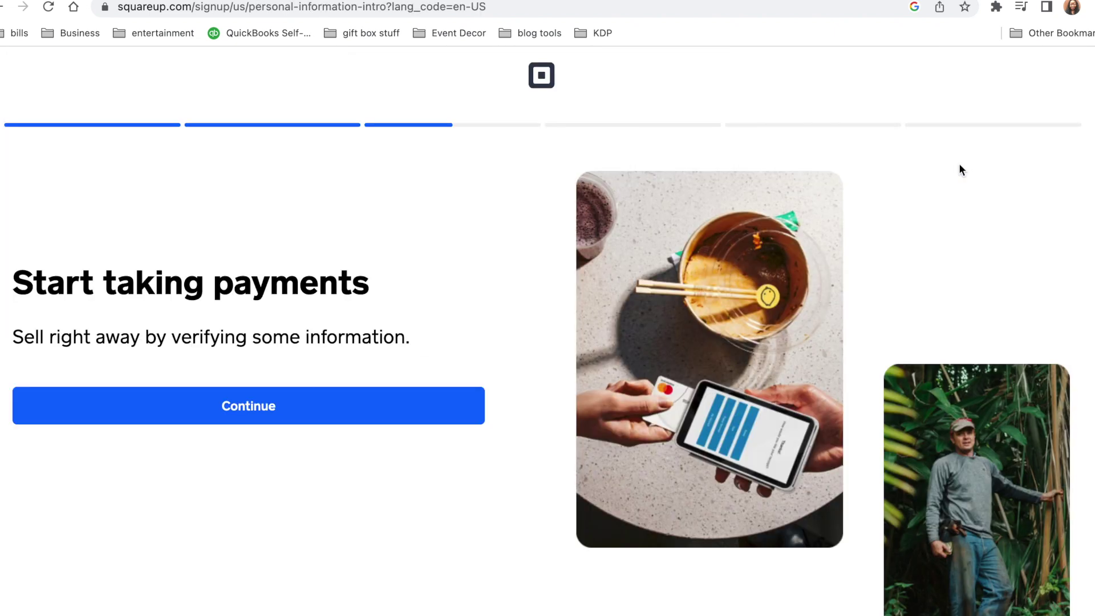
Begin identity verification and fill in the Verify your identity form, starting with the legal first name
left_click(261, 408)
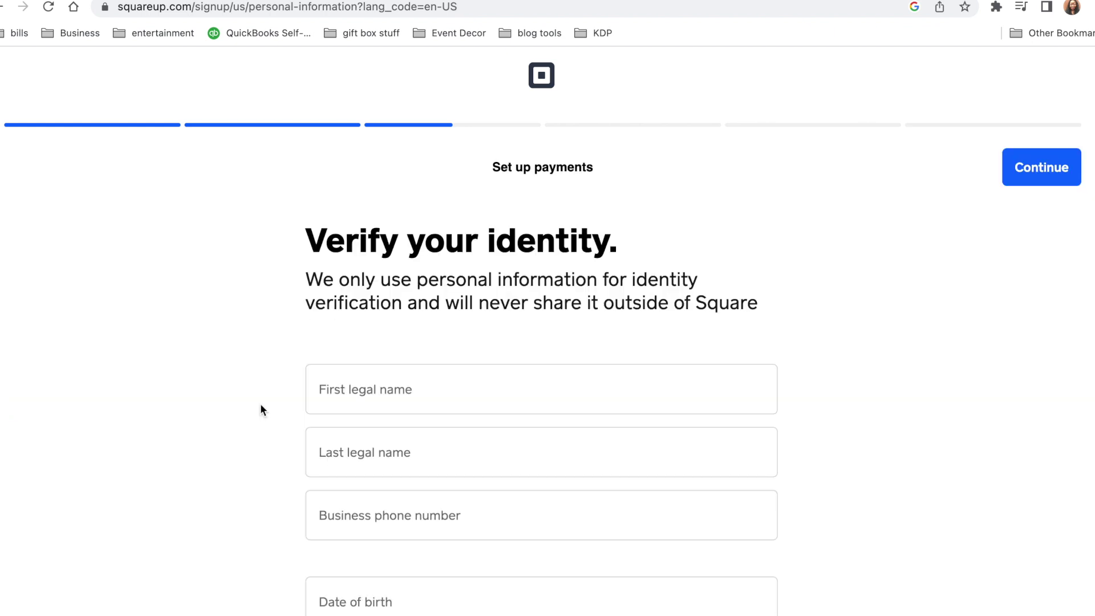
left_click(565, 437)
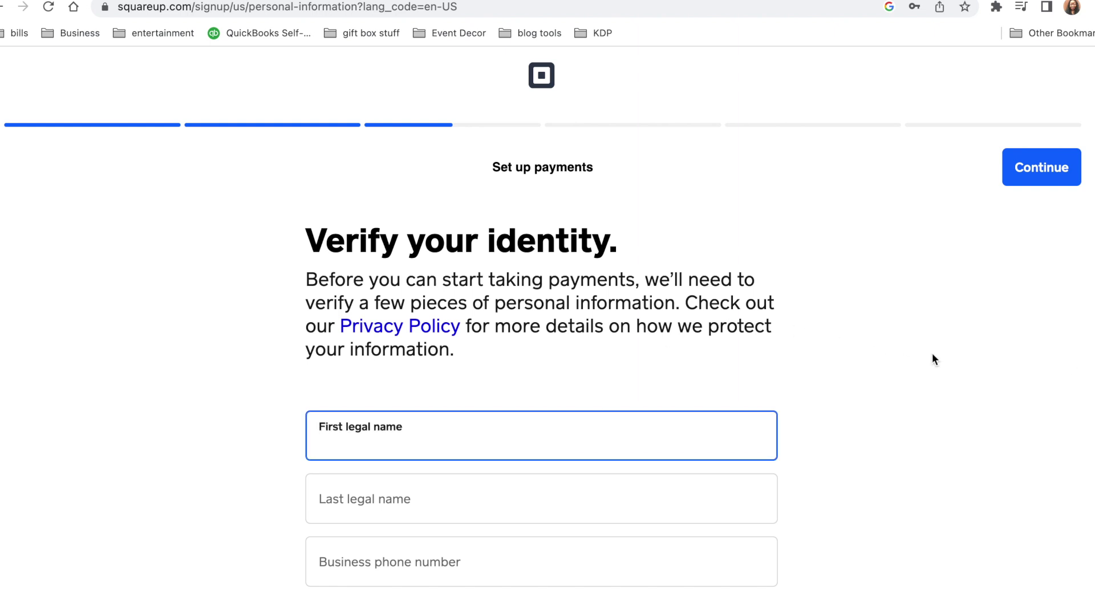
scroll(542, 342, "down", 5)
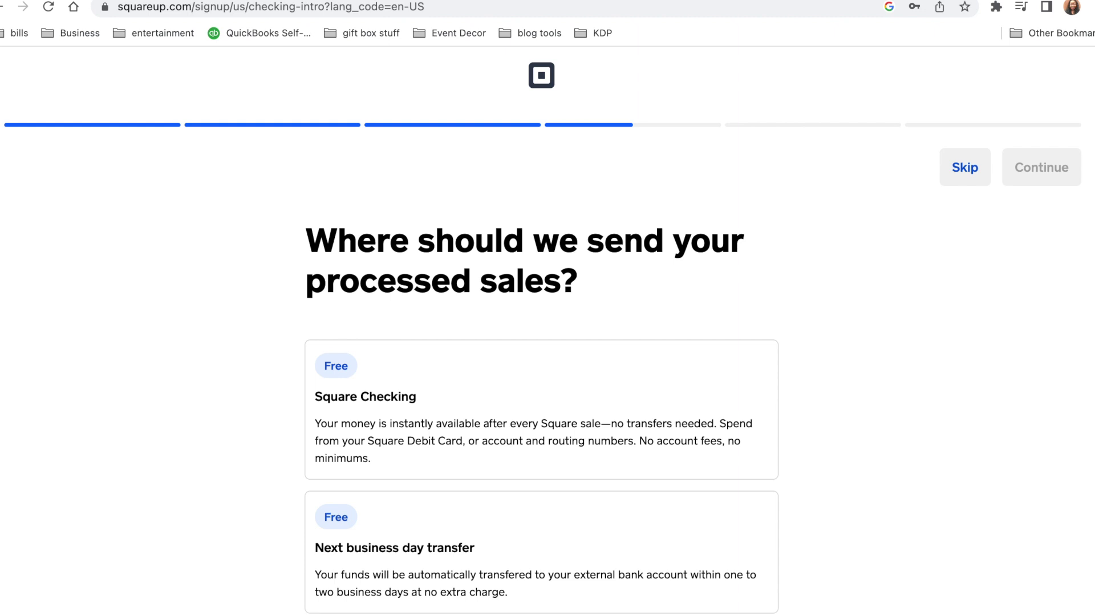
Choose Square Checking with next business day transfer as the payout option
scroll(1091, 257, "down", 3)
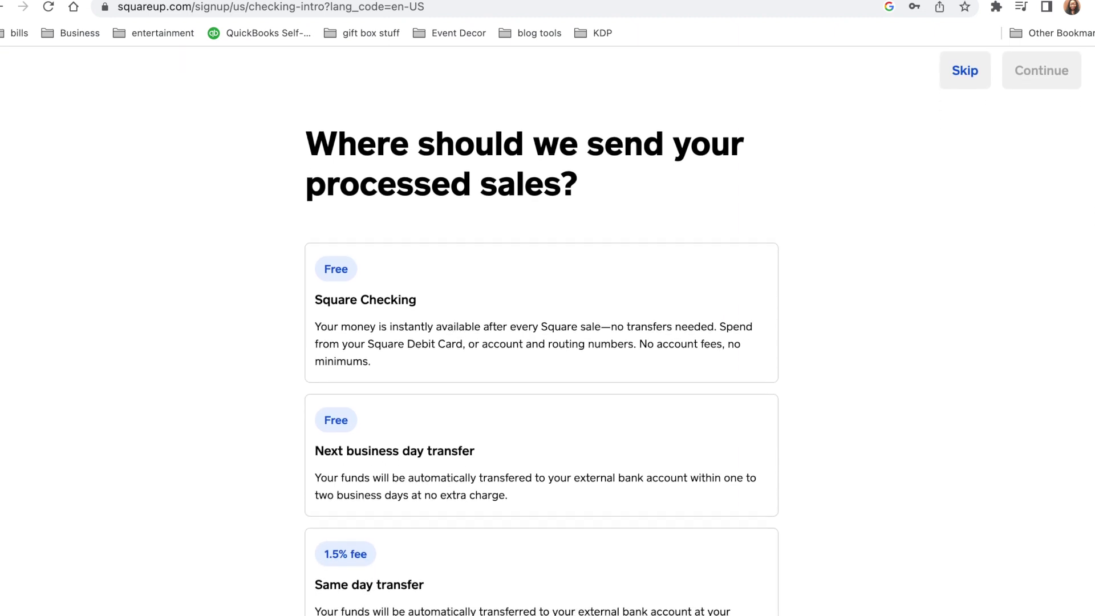
scroll(692, 330, "down", 2)
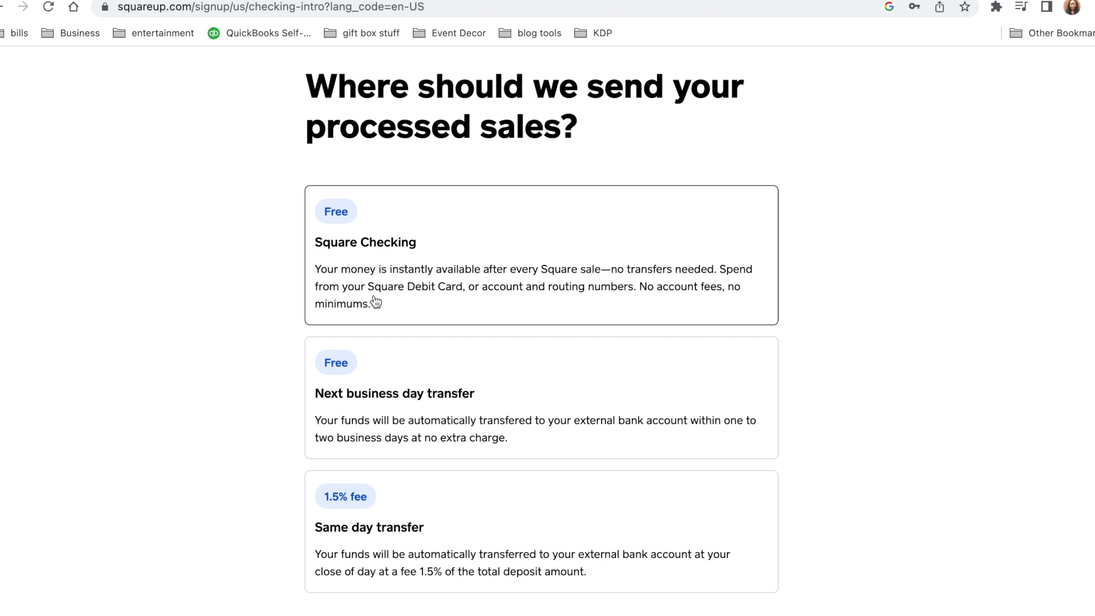
left_click(375, 302)
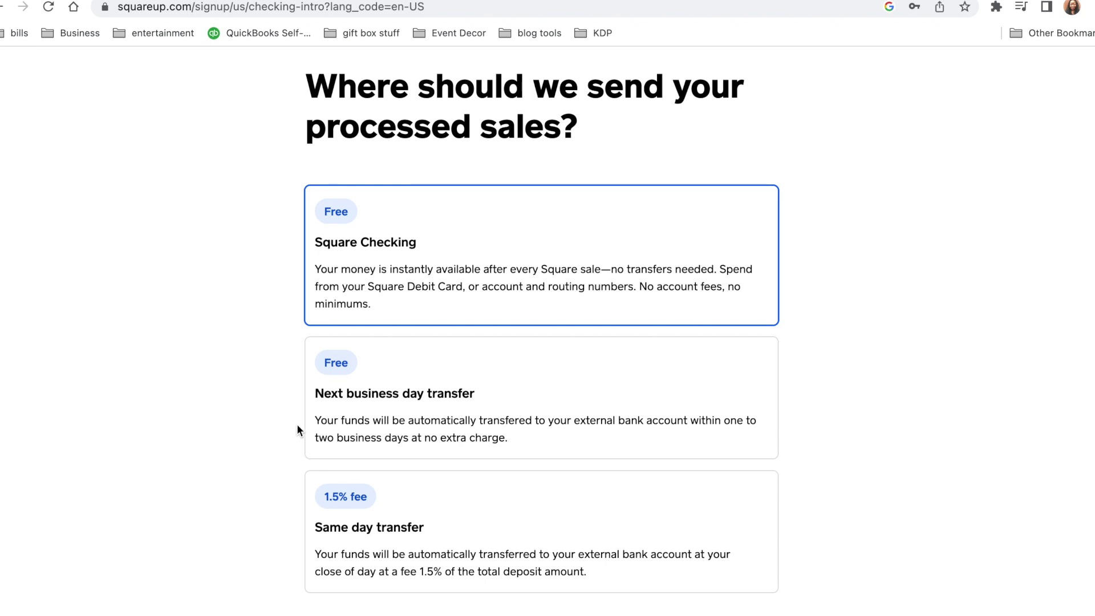
left_click(341, 437)
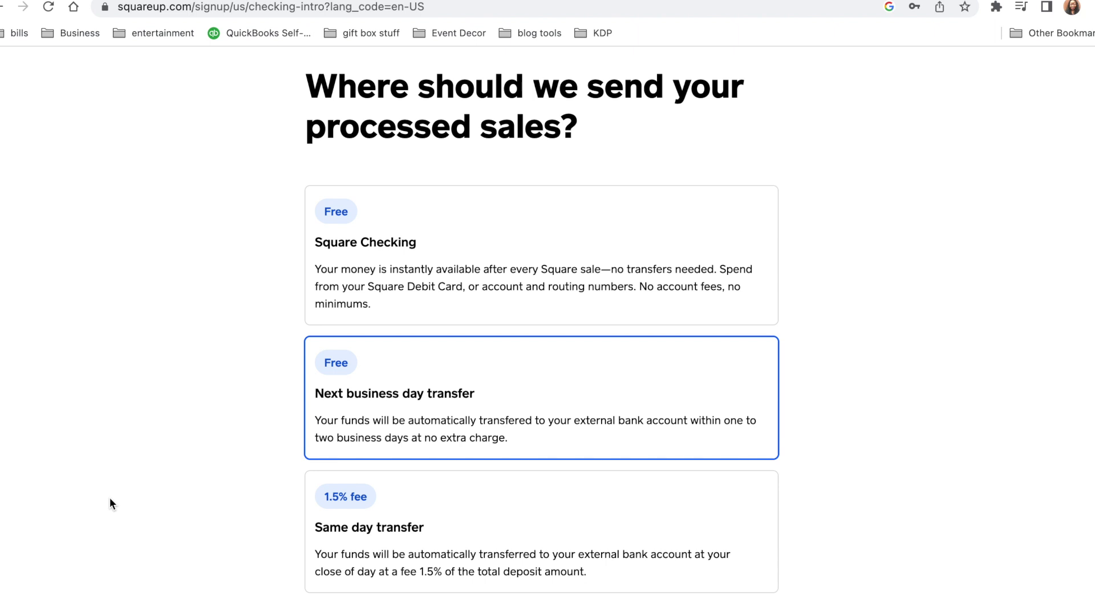
scroll(112, 502, "up", 3)
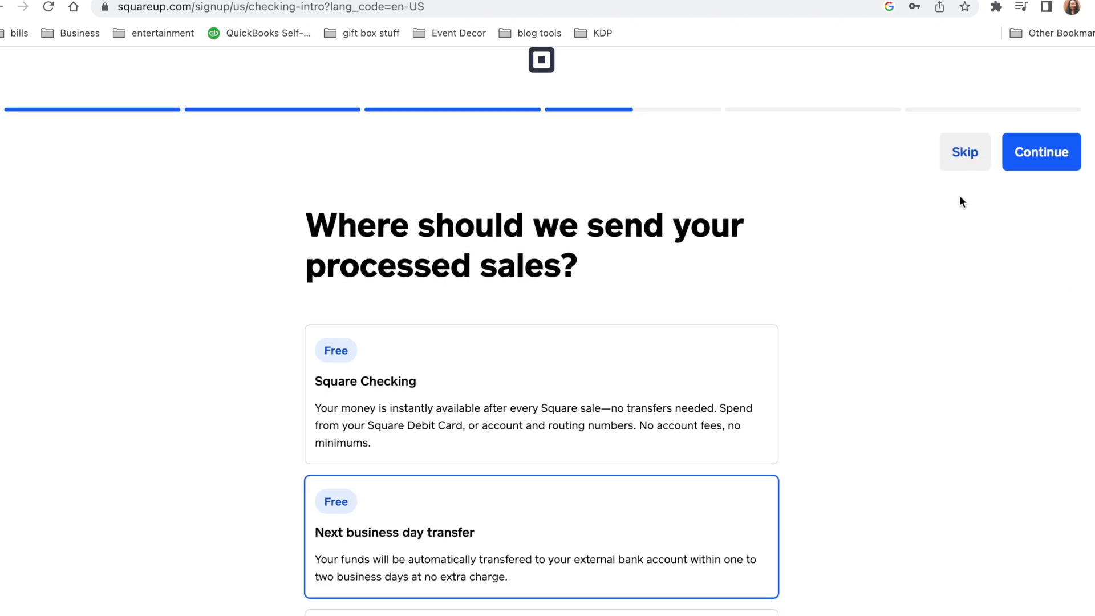
left_click(1036, 164)
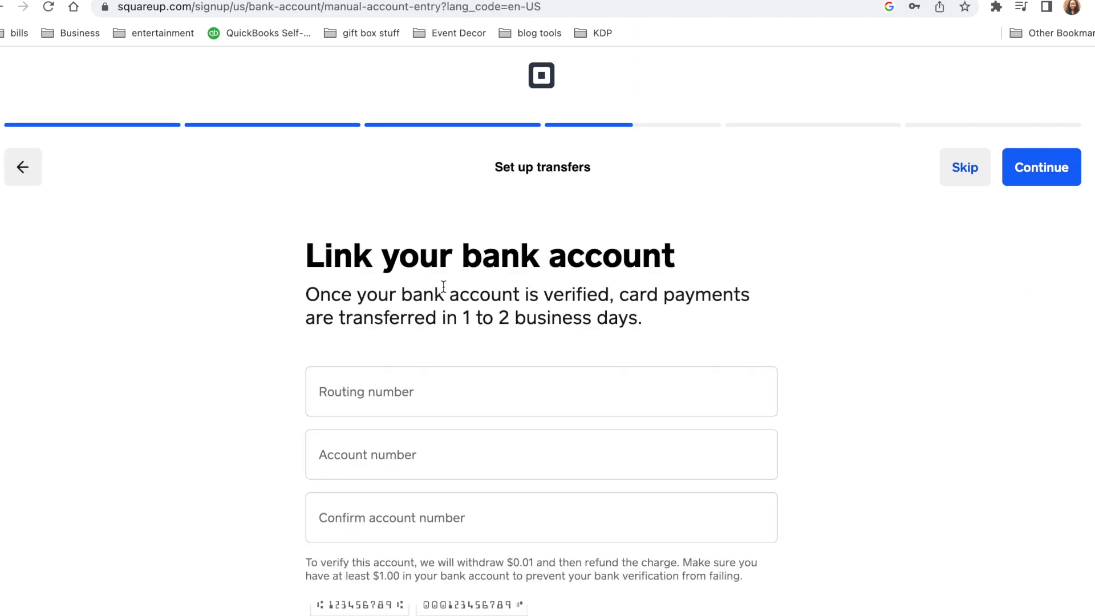
Submit the routing and account numbers for the linked bank account
scroll(441, 282, "down", 2)
scroll(1089, 313, "down", 2)
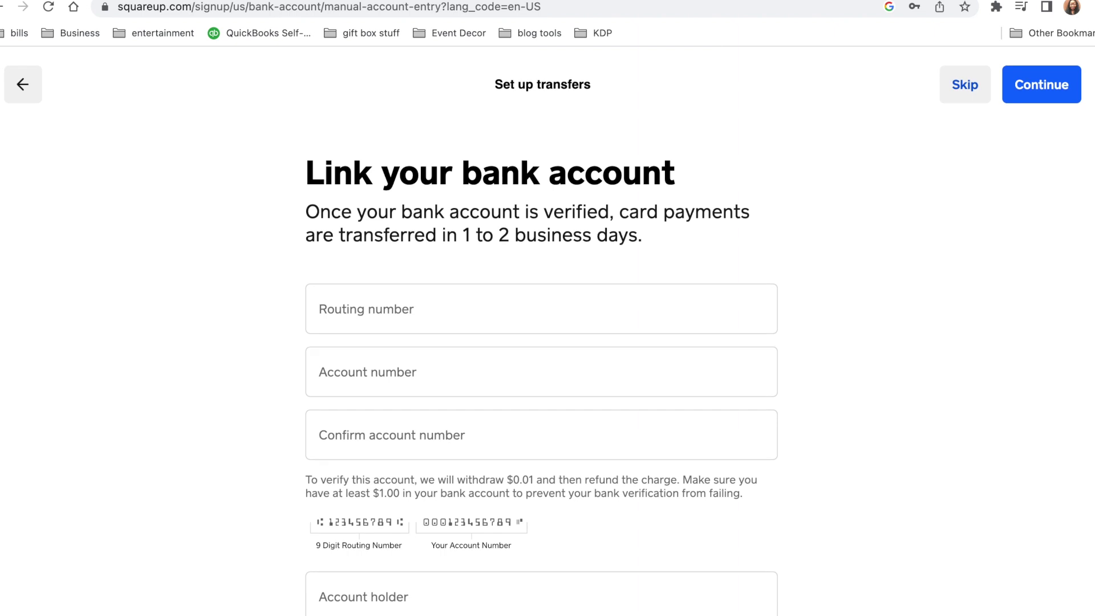
left_click(1038, 85)
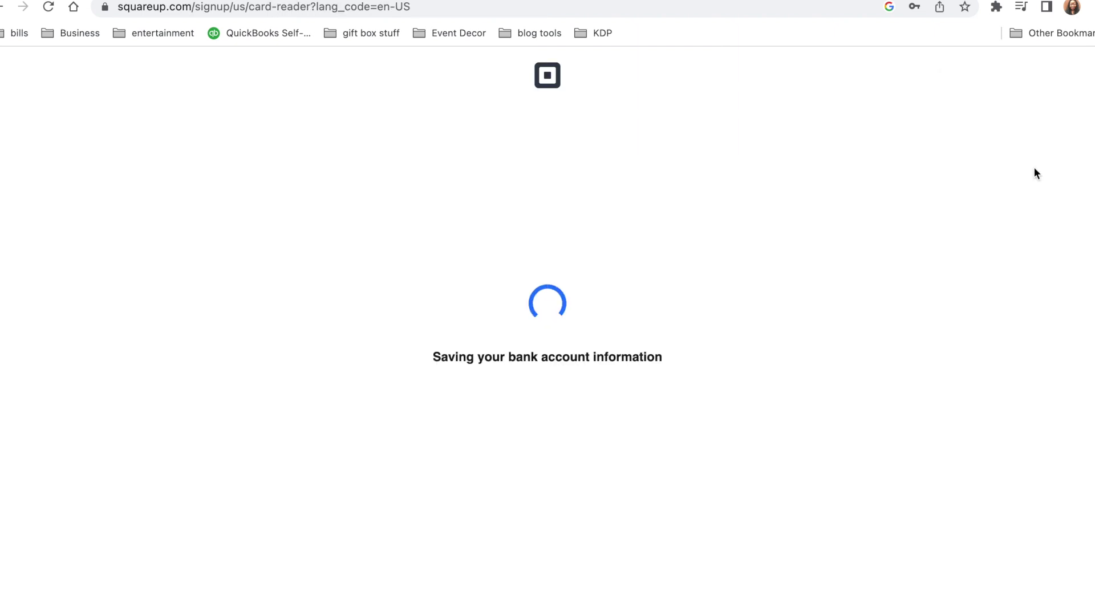
Scroll the Choose product page to view the $49 and $10 card reader options
scroll(1092, 208, "down", 4)
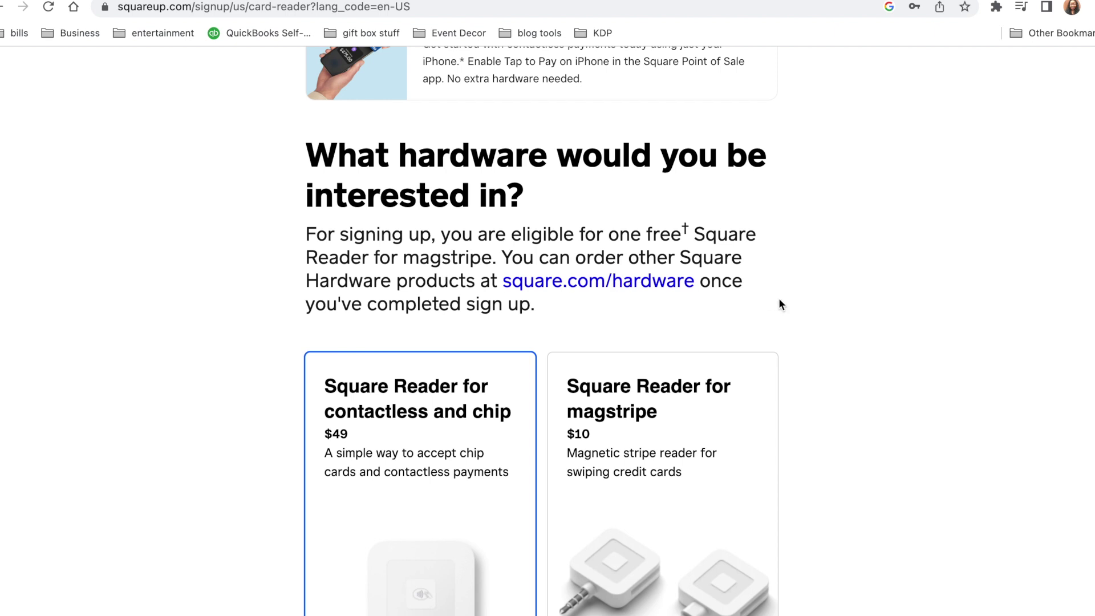
scroll(540, 330, "down", 5)
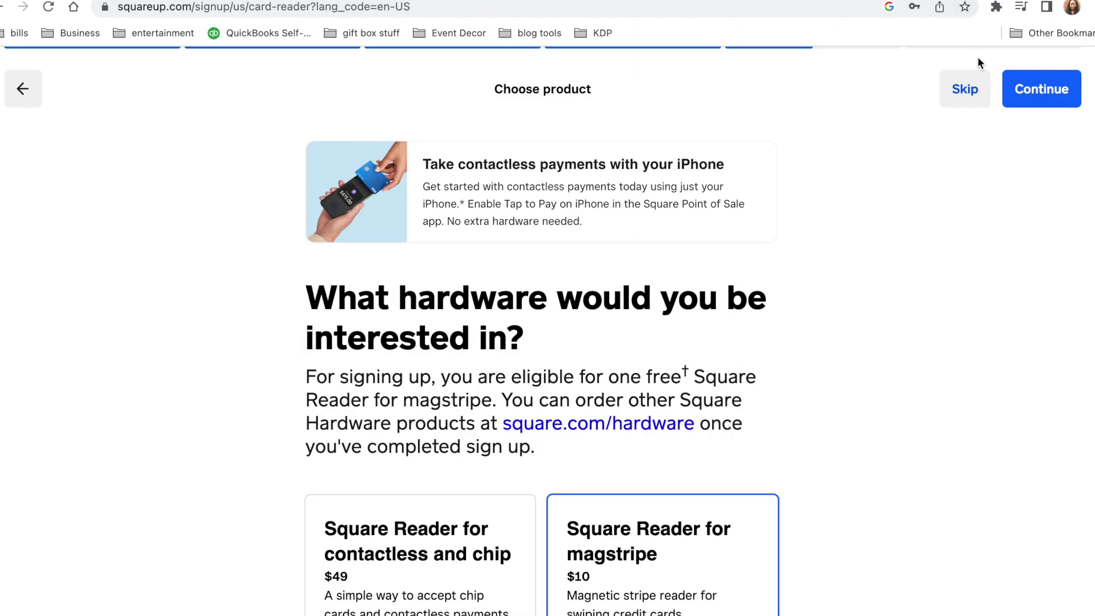
Skip hardware and pick Online as the first thing to set up
left_click(969, 93)
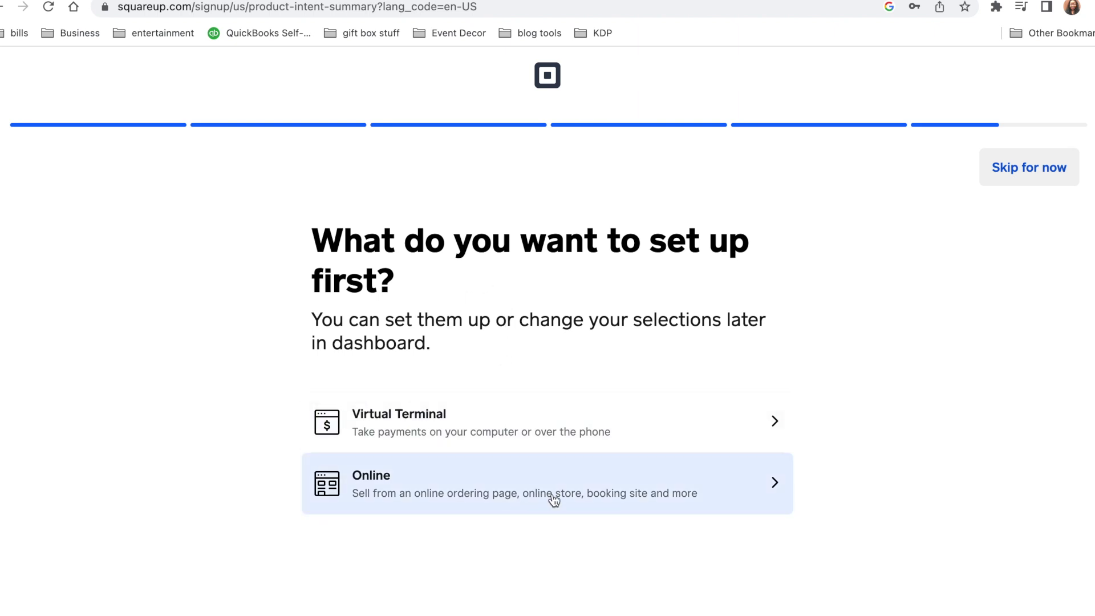
left_click(737, 489)
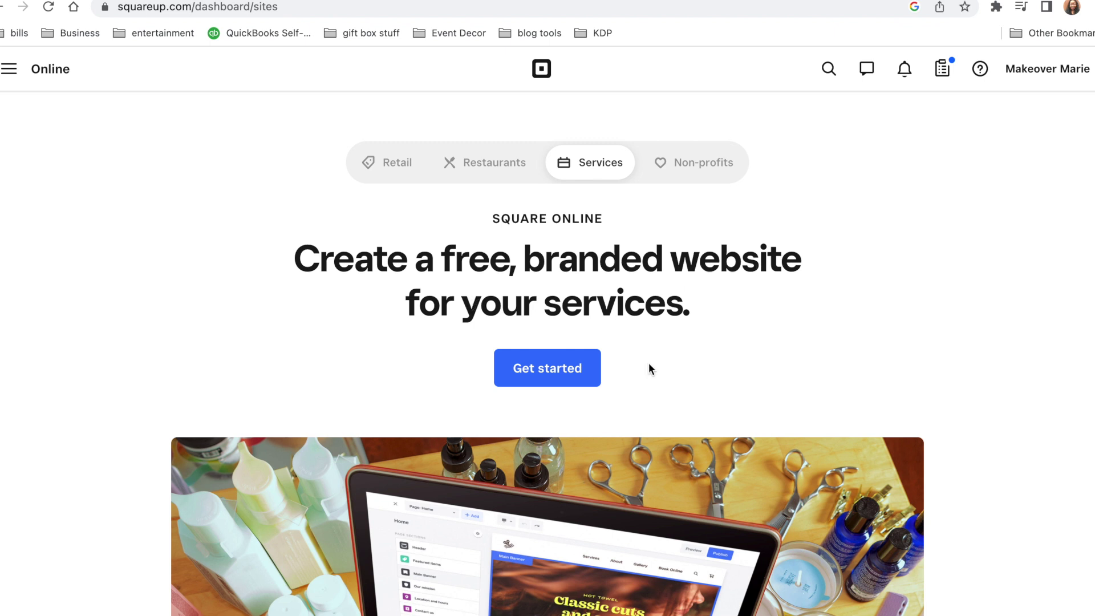
Mark that none of the selling types apply and build a full website with online catalog
scroll(964, 323, "down", 15)
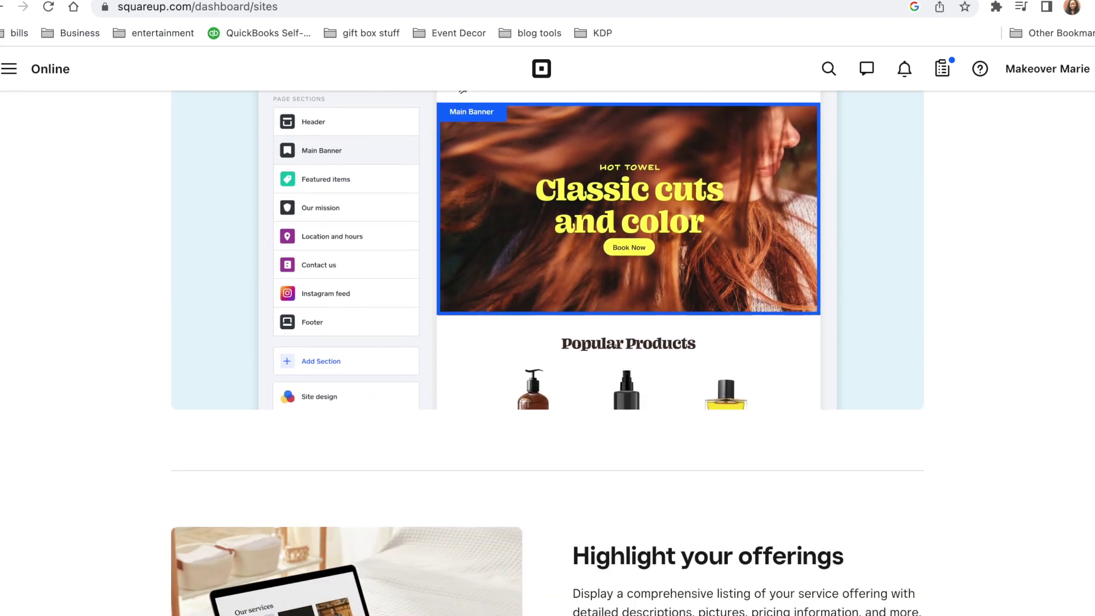
scroll(548, 353, "down", 8)
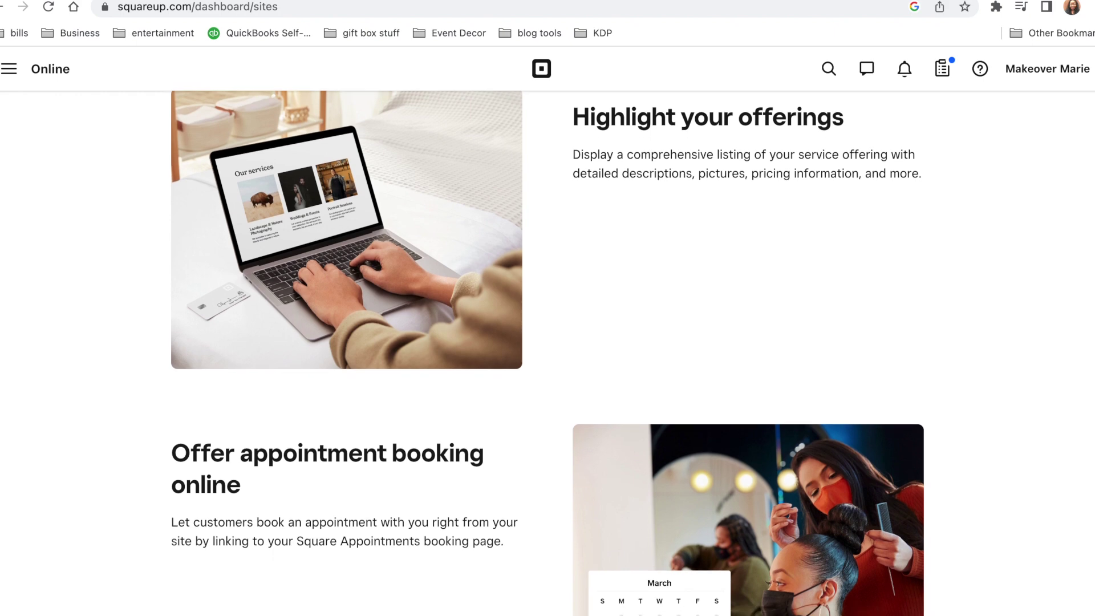
scroll(547, 353, "down", 10)
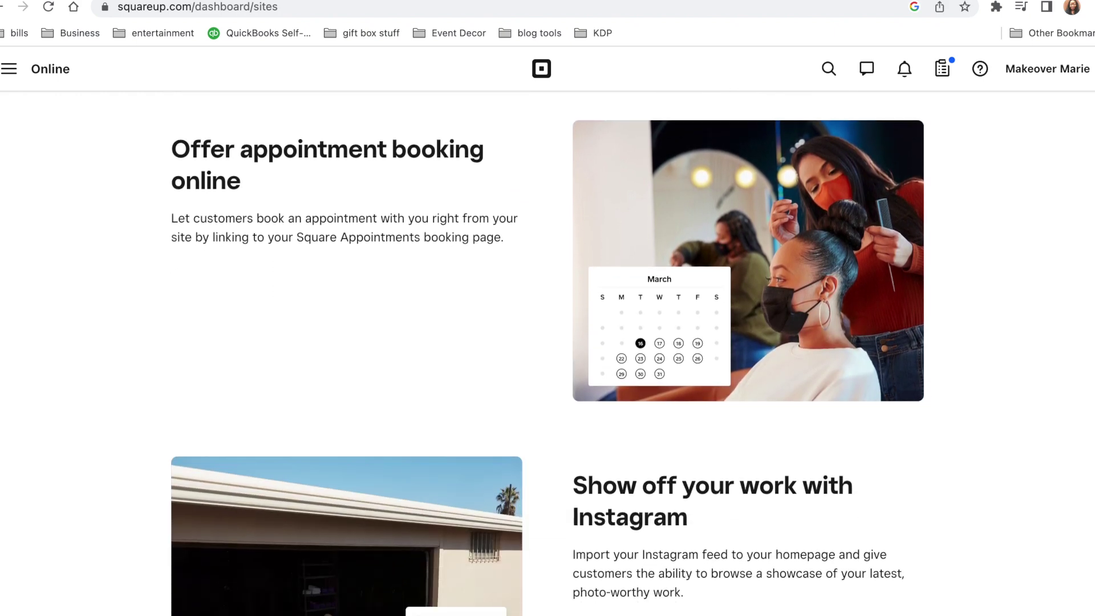
scroll(548, 354, "down", 1)
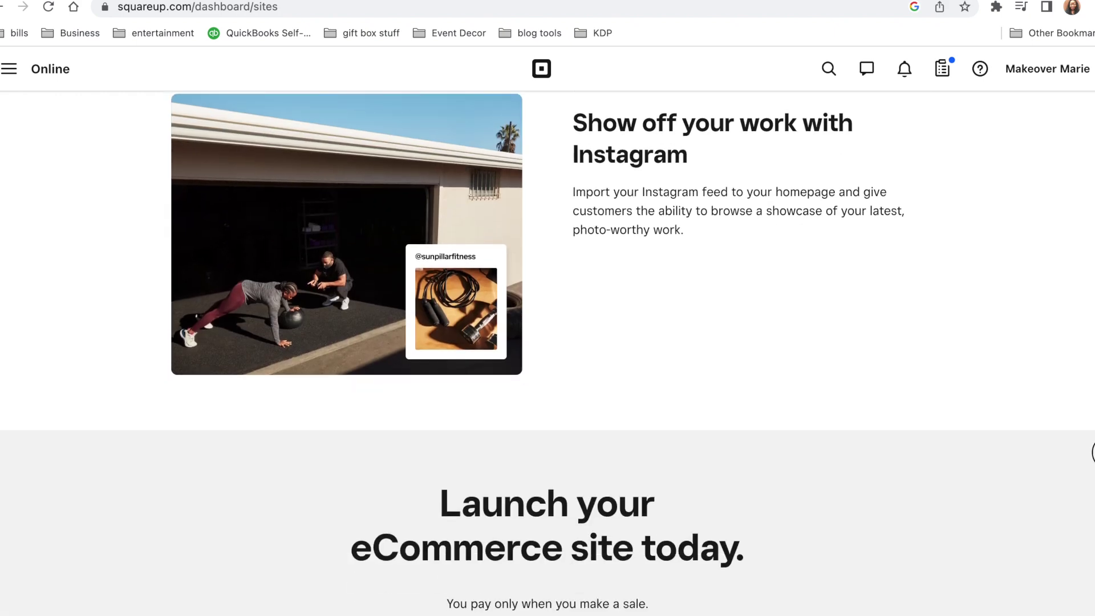
scroll(547, 353, "down", 8)
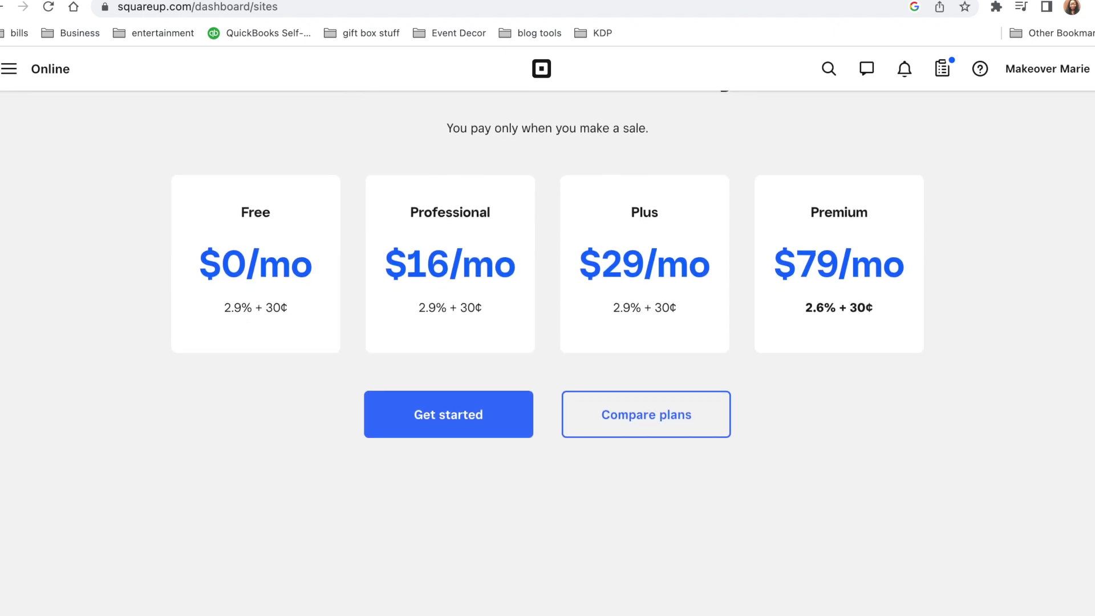
scroll(547, 292, "down", 1)
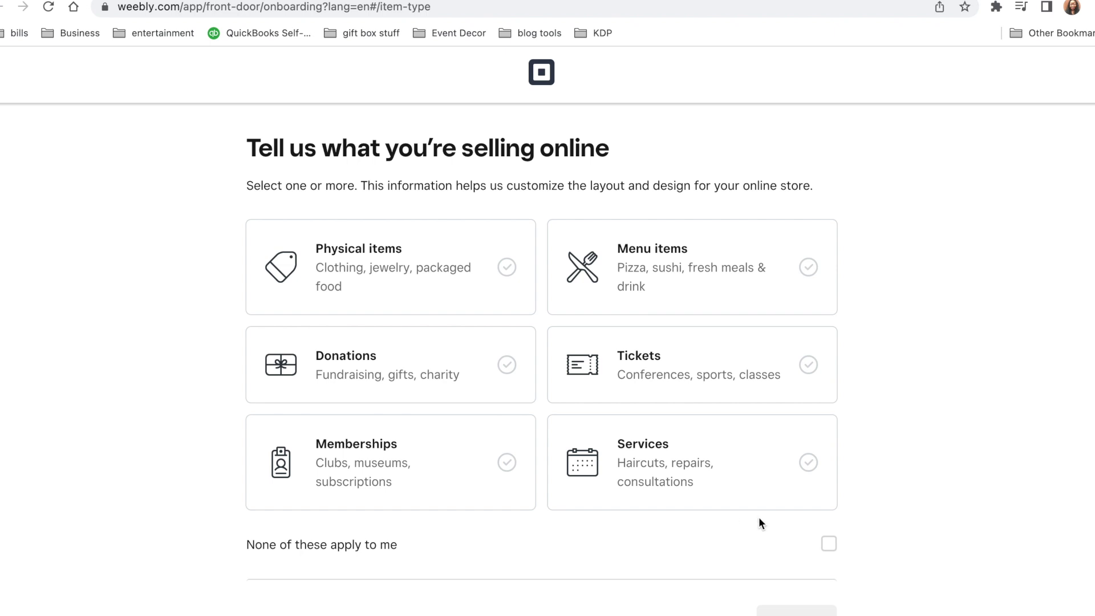
left_click(829, 545)
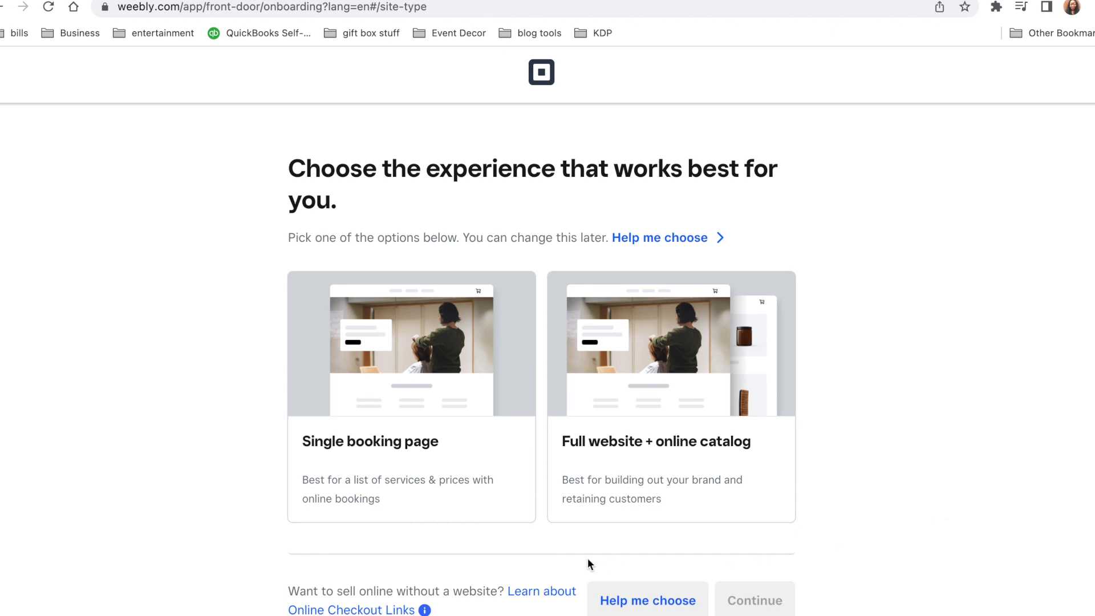
left_click(650, 385)
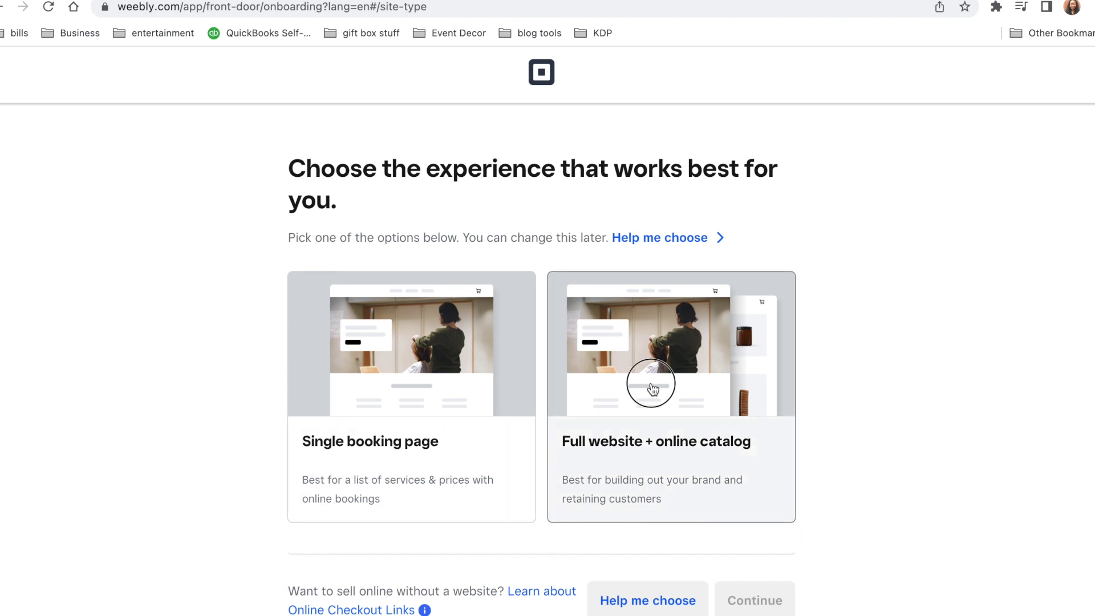
left_click(791, 594)
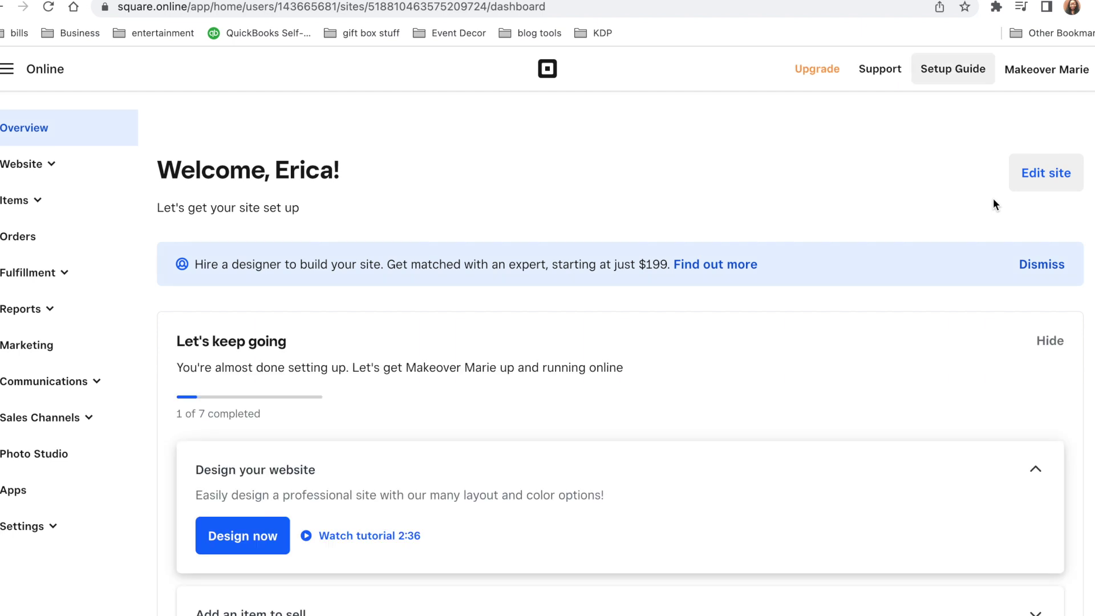
Go to the Online Checkout app from the Square apps menu
scroll(993, 201, "down", 12)
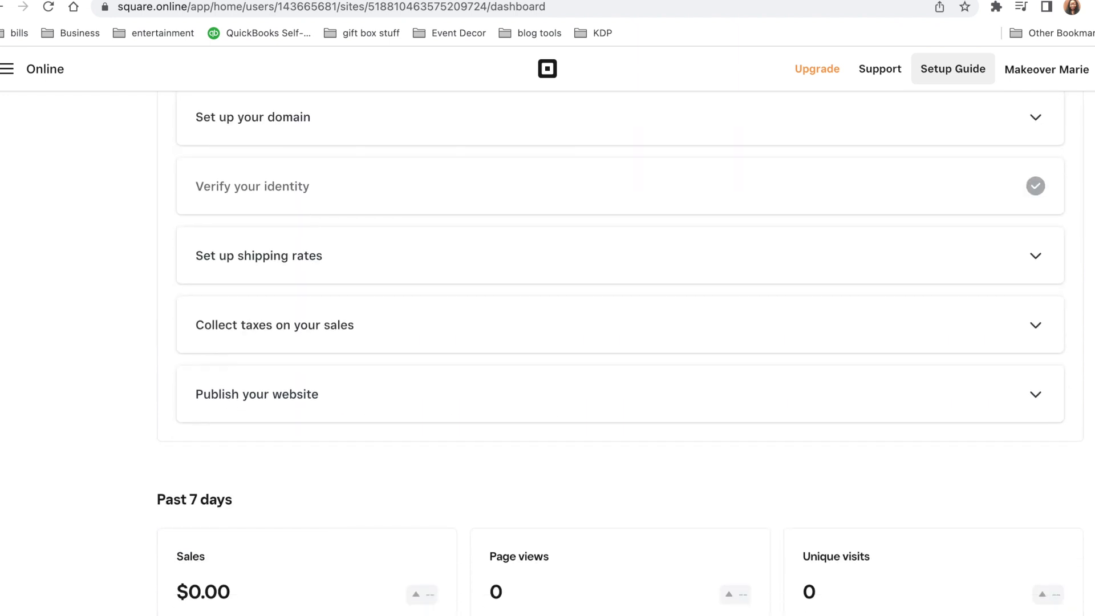
scroll(621, 342, "up", 12)
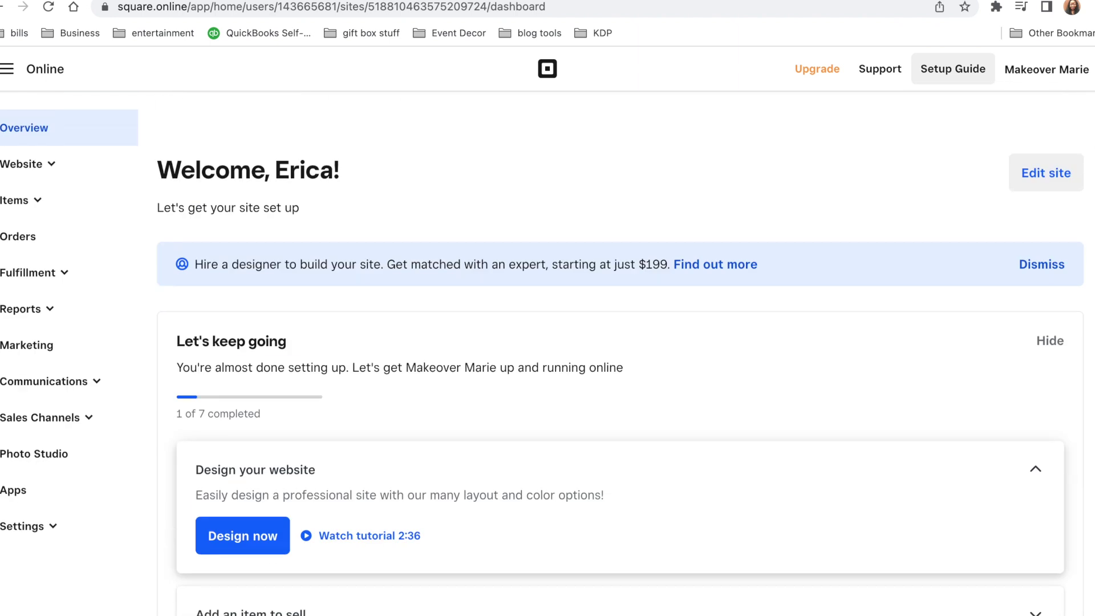
left_click(7, 69)
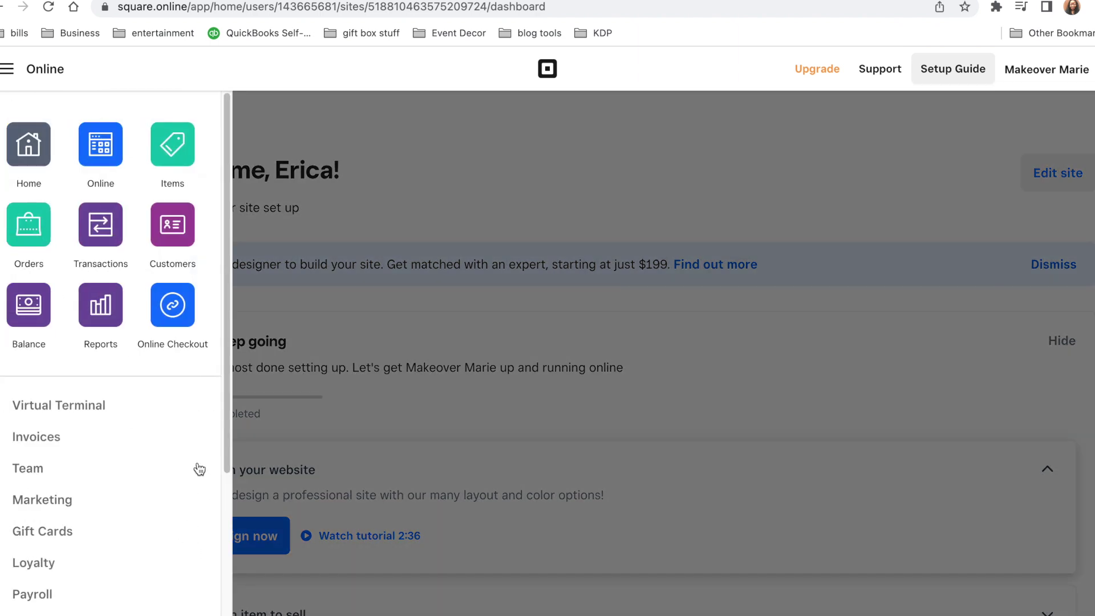
left_click(172, 315)
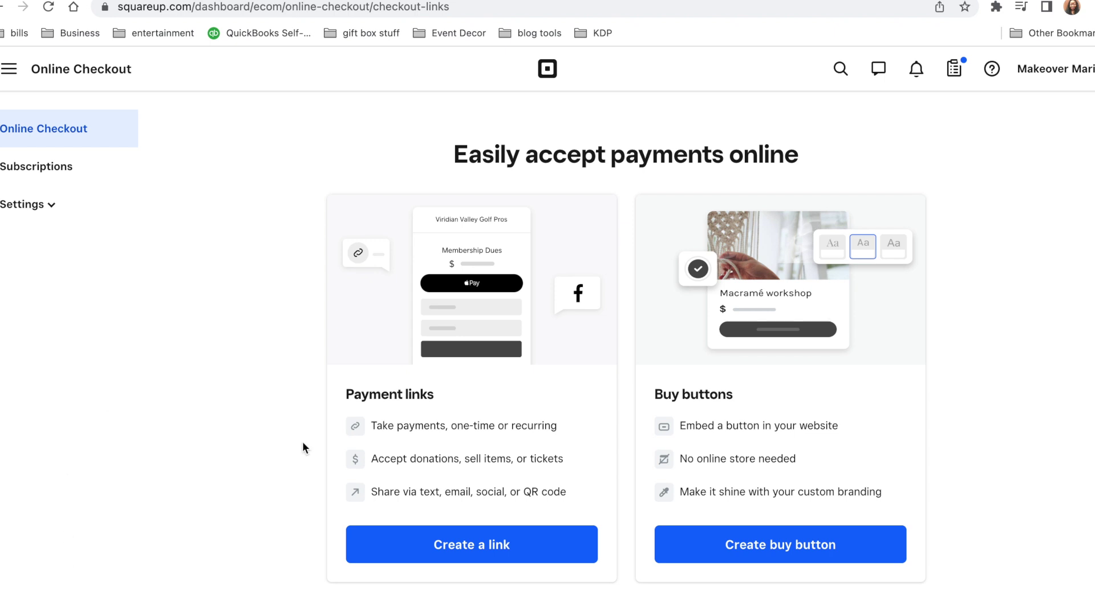
Start a single-item payment link for a new library item 'Ebook' priced 45.00
left_click(448, 553)
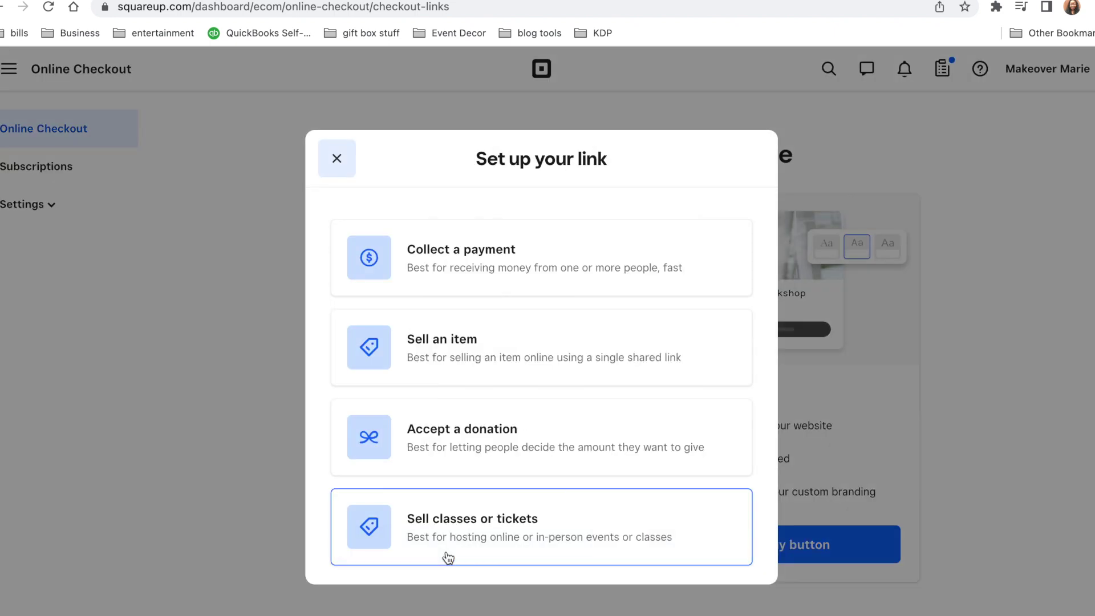
left_click(452, 353)
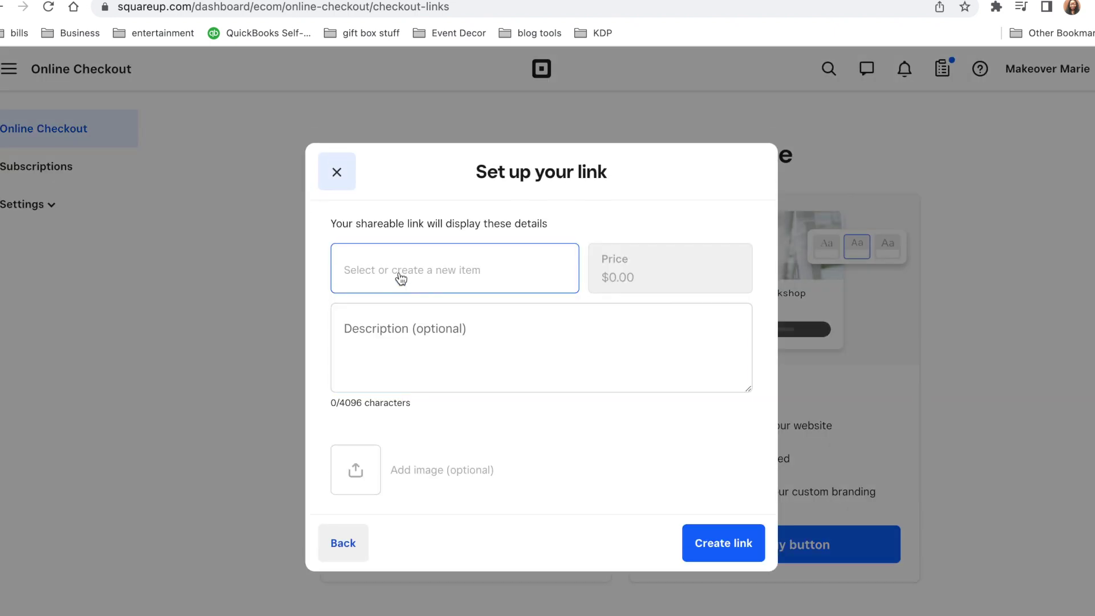
left_click(407, 270)
type("Ebook")
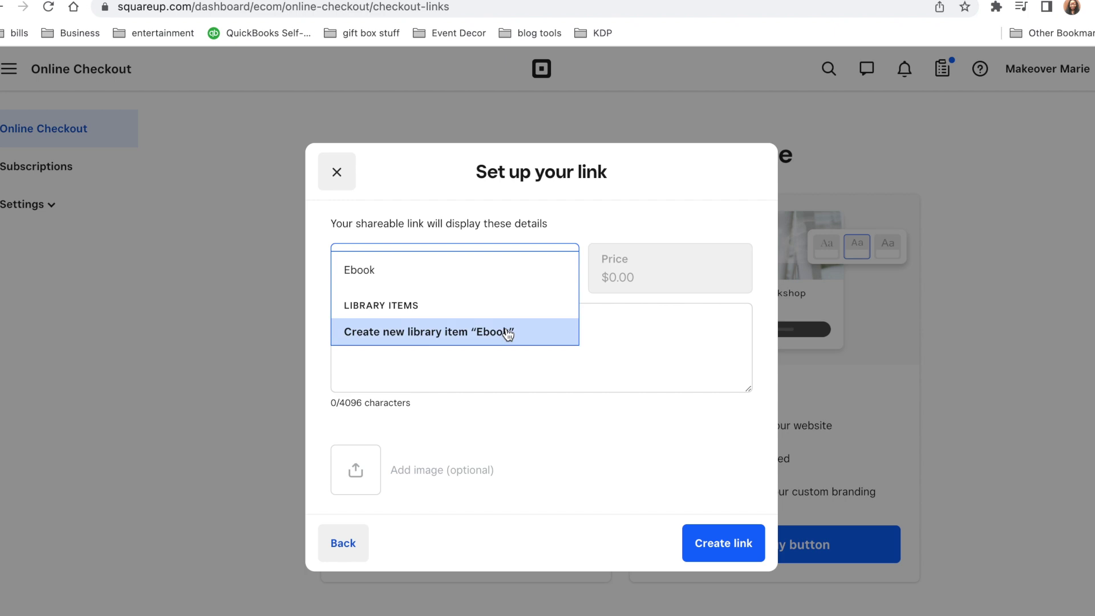
left_click(489, 331)
left_click(653, 267)
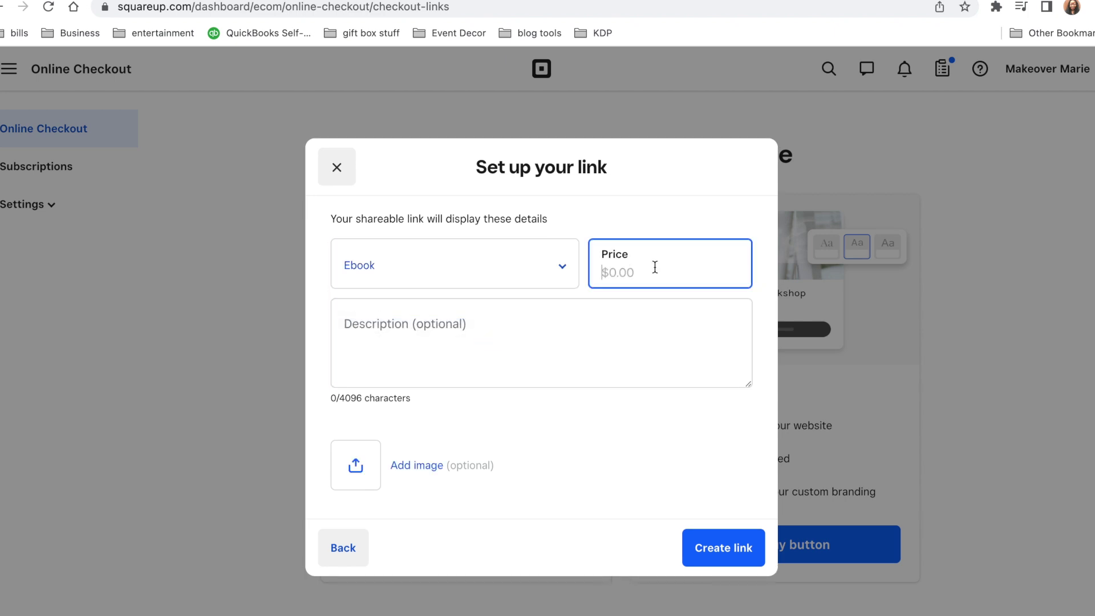
type("45.00")
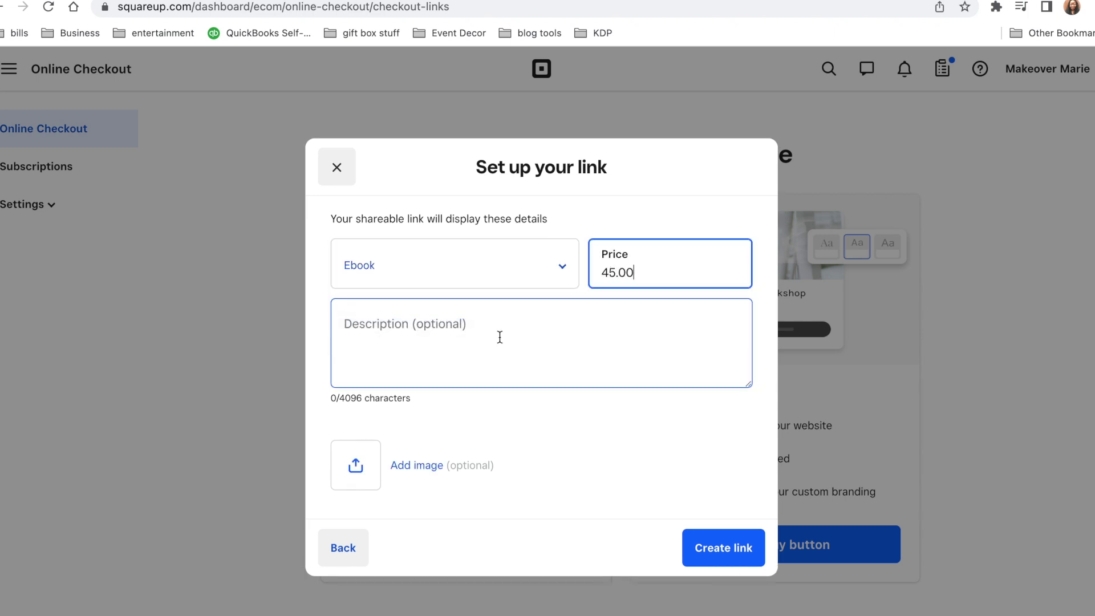
Describe it as 'This Ebook explains the world of digital products.', correcting the typo
left_click(500, 337)
type("This E")
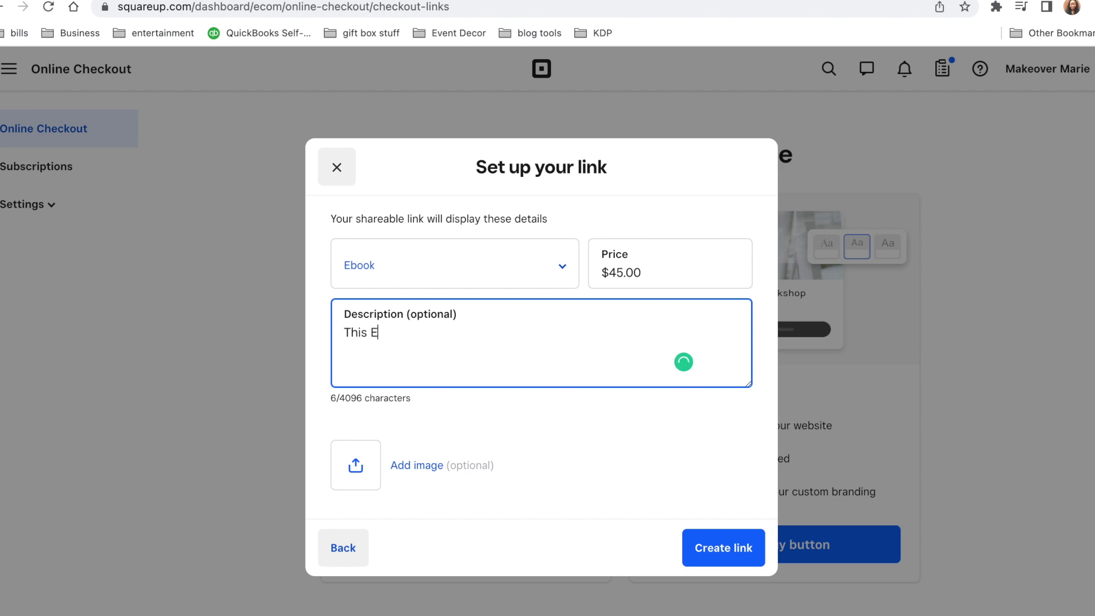
type("book explains the")
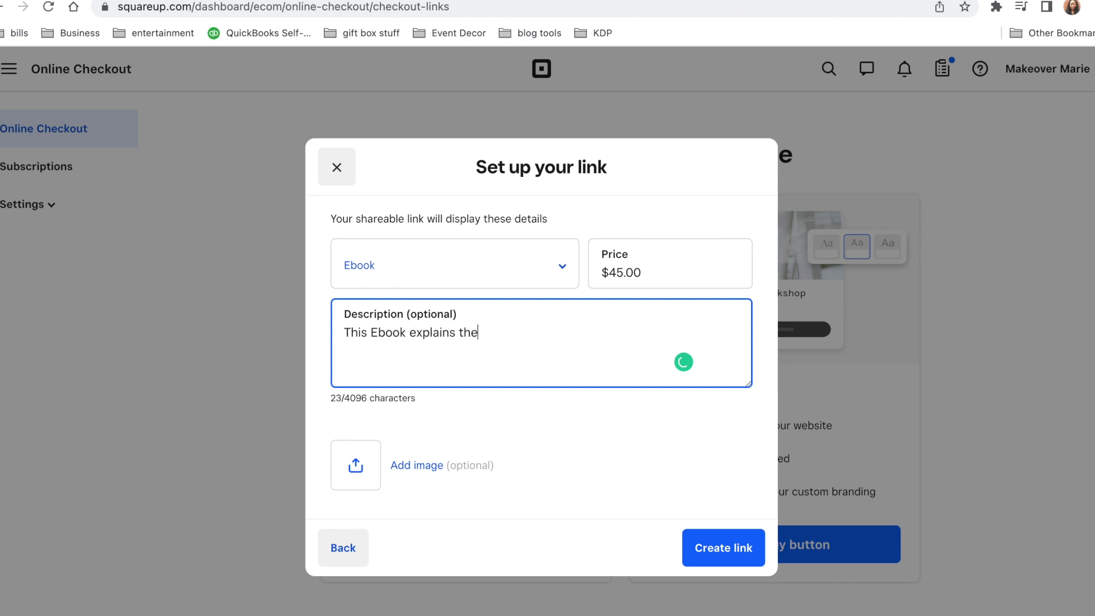
type(" workd of digital pro")
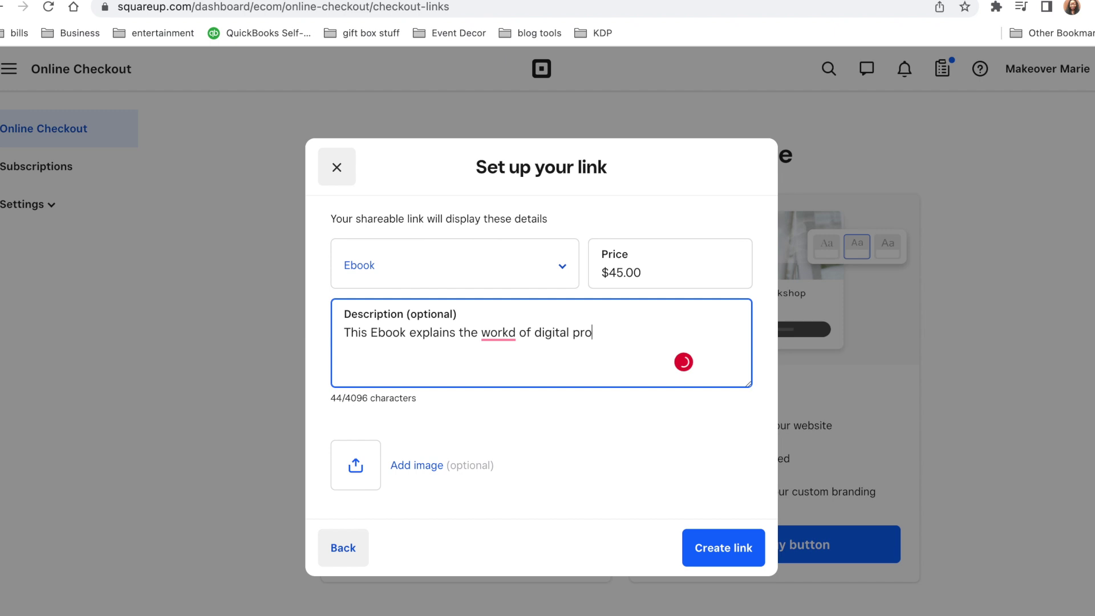
type("ducts.")
left_click(497, 332)
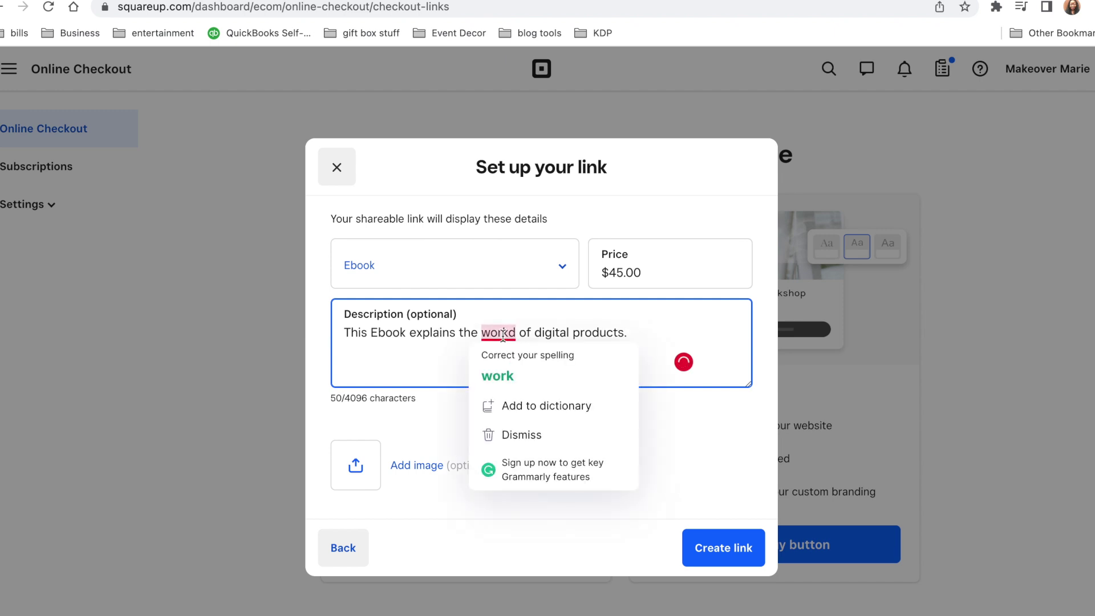
left_click(499, 374)
left_click(501, 332)
key("BackSpace")
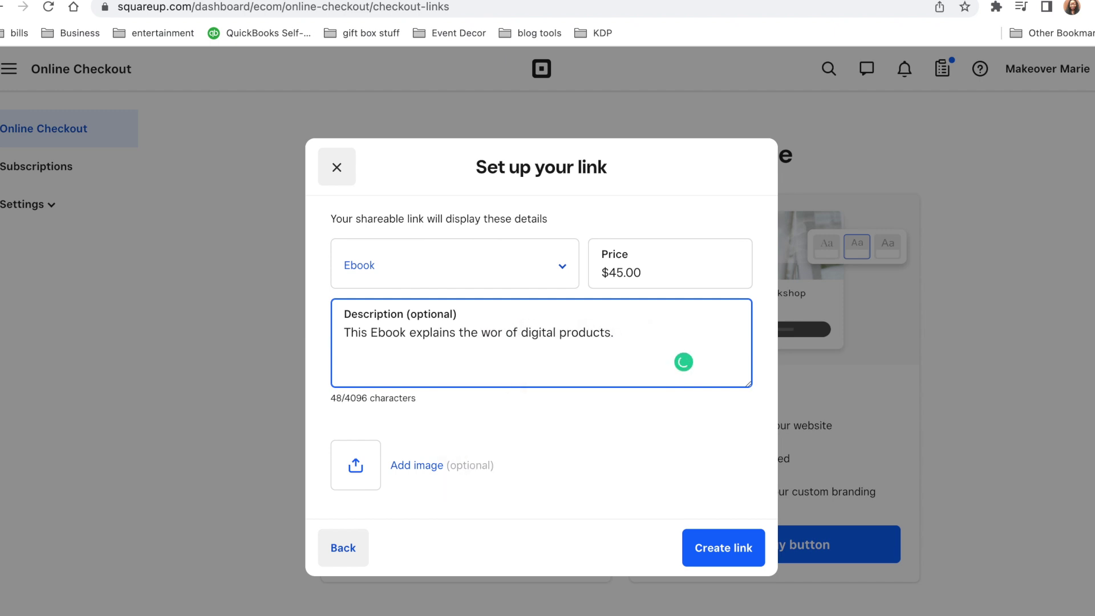
type("ld")
left_click(366, 478)
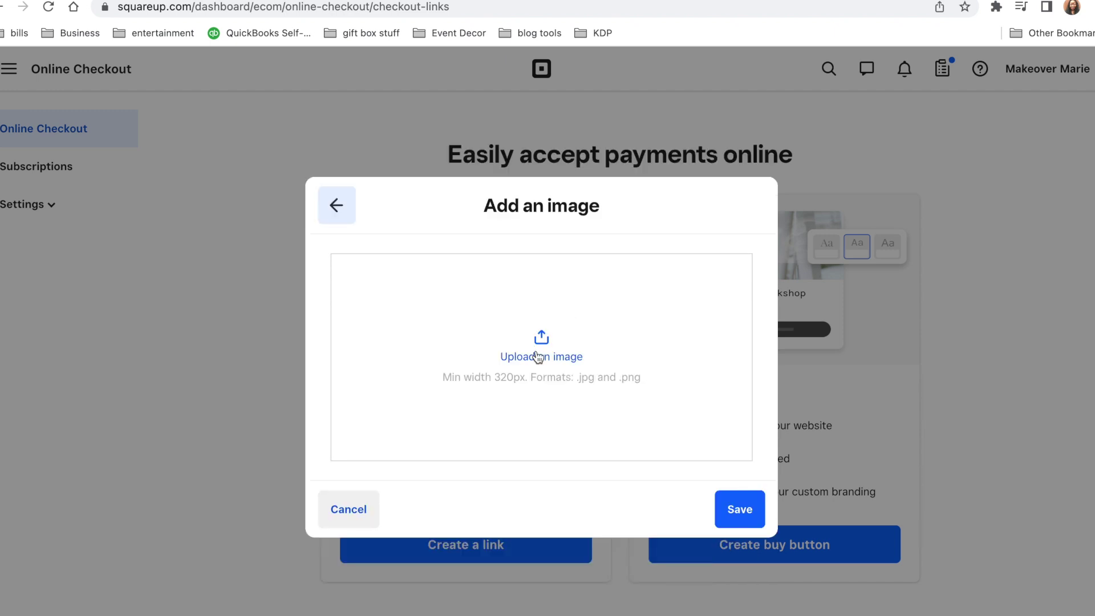
Attach CONTACT US.png as the Ebook image, create the checkout link, and copy its URL
left_click(535, 358)
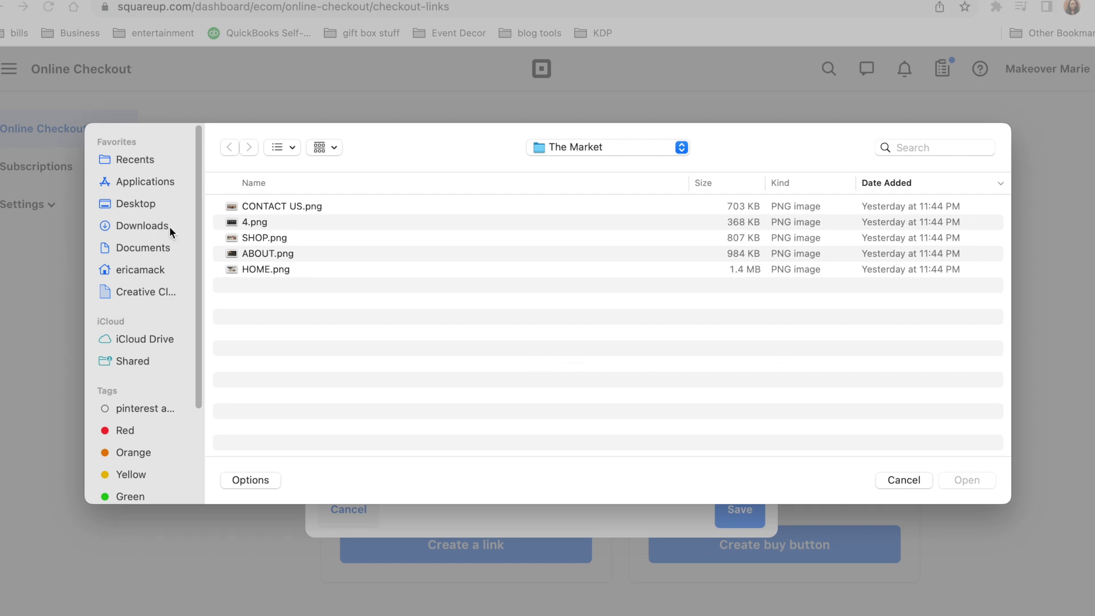
left_click(233, 238)
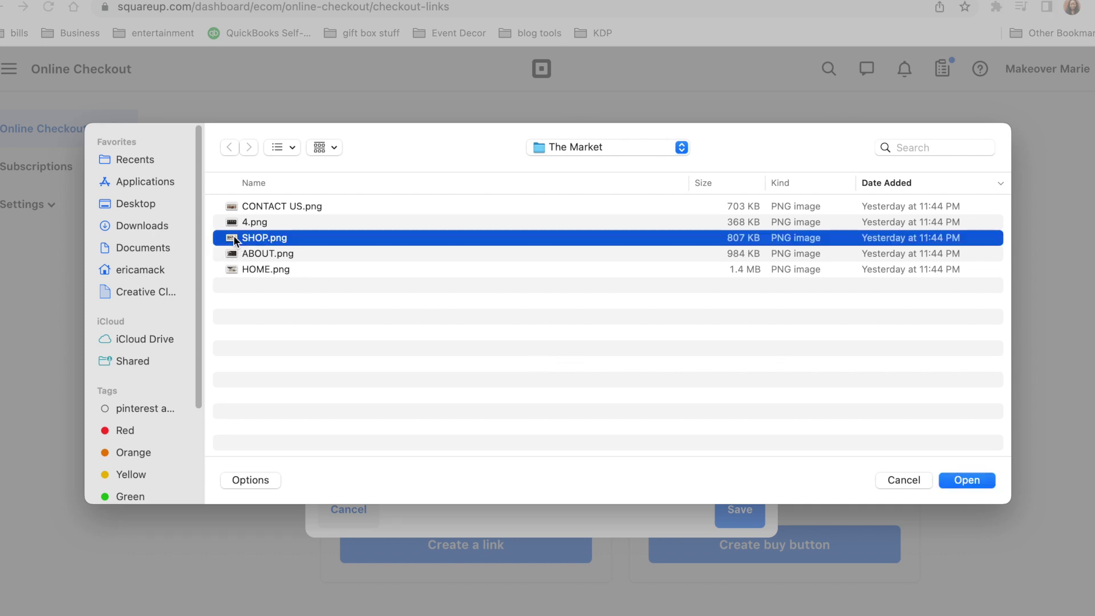
left_click(244, 205)
left_click(970, 482)
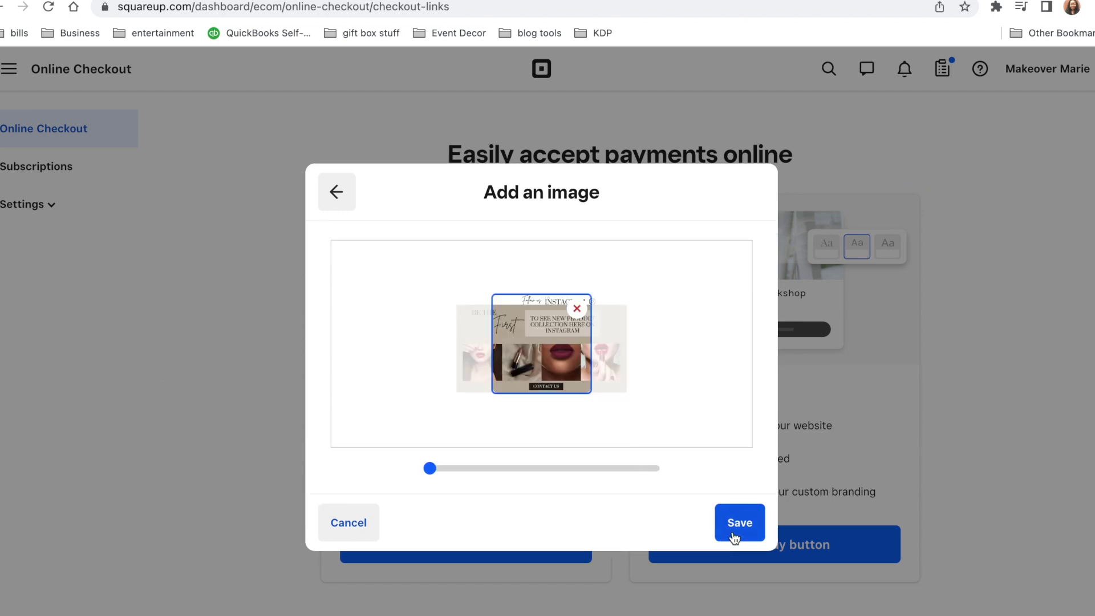
left_click(737, 513)
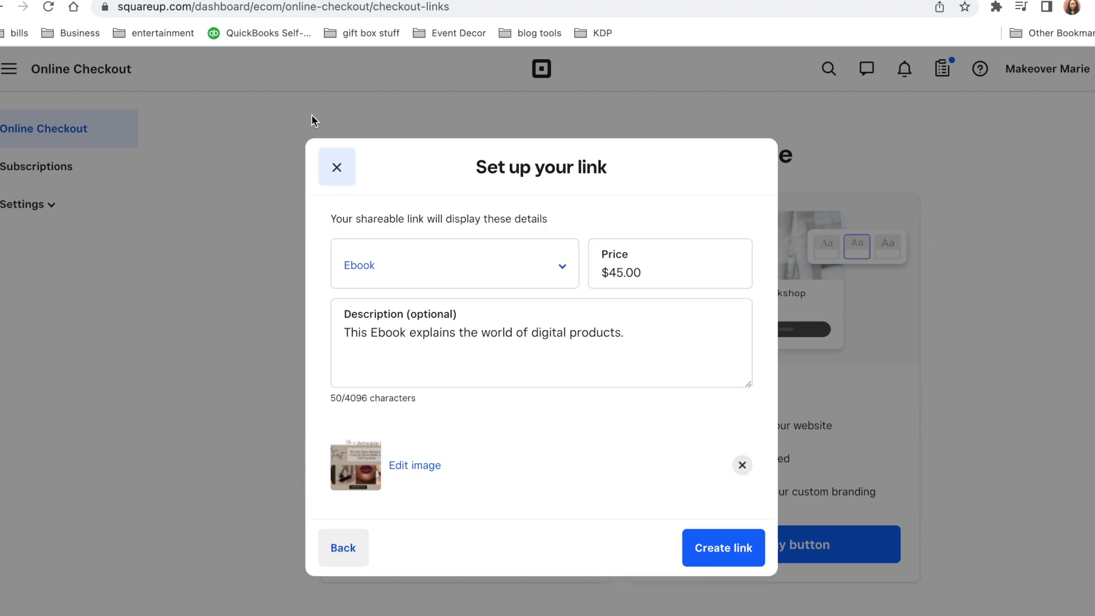
left_click(710, 556)
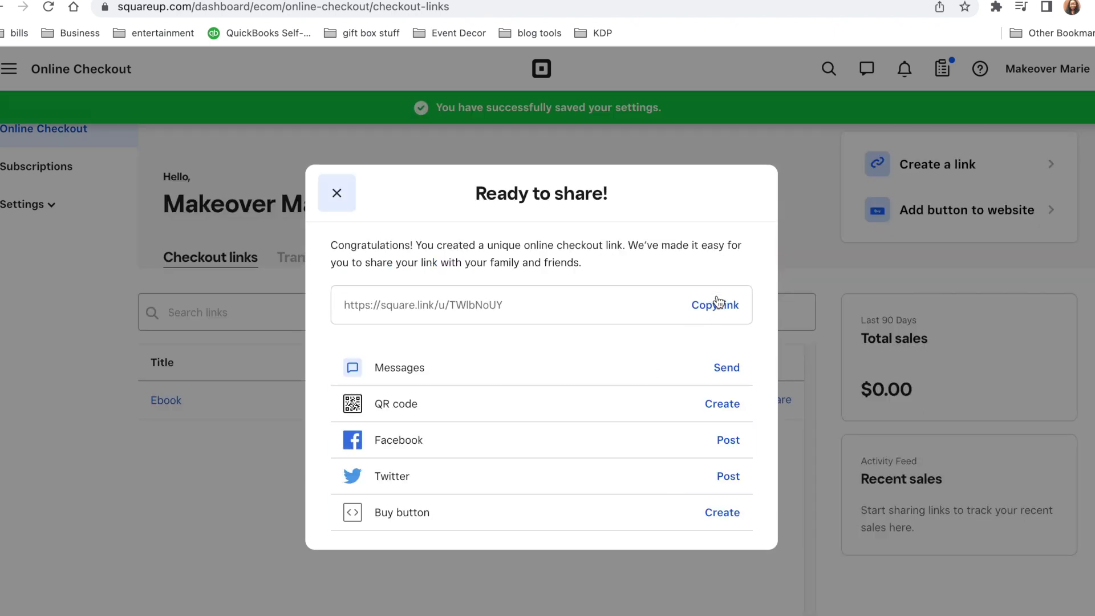
left_click(720, 307)
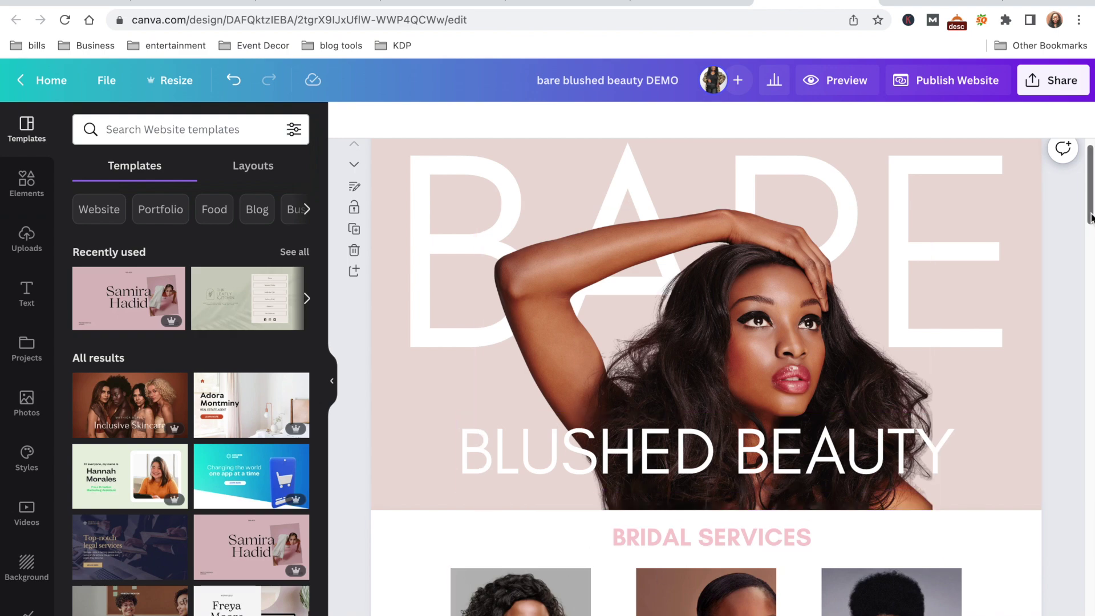
Add the heading 'DO YOUR MAKEUP LIKE A PRO' to the pink section, enlarged and positioned
left_click_drag(1090, 216, 1083, 557)
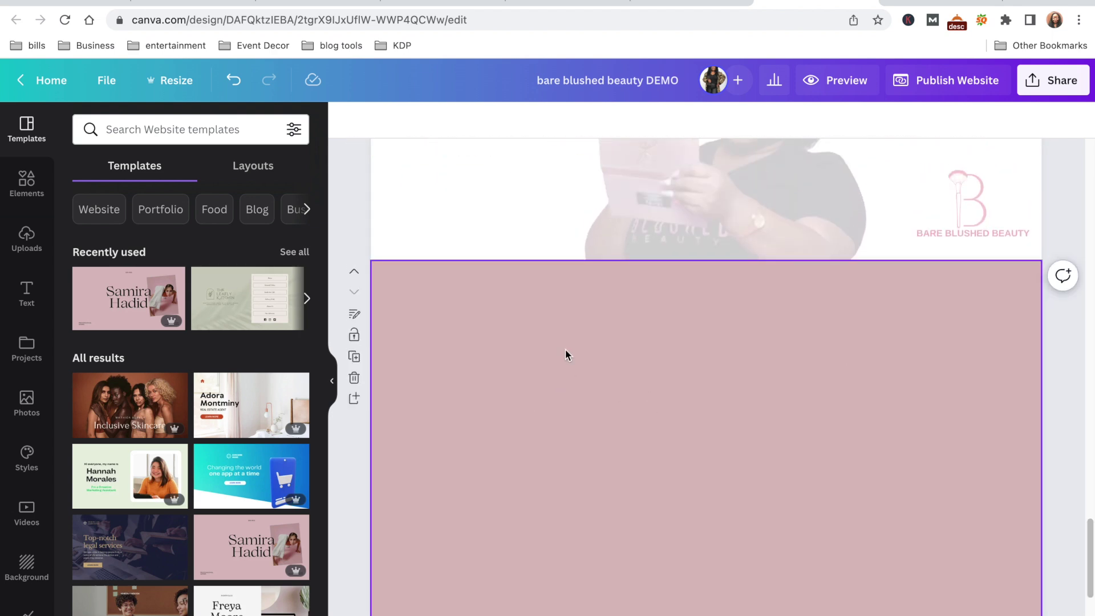
key("t")
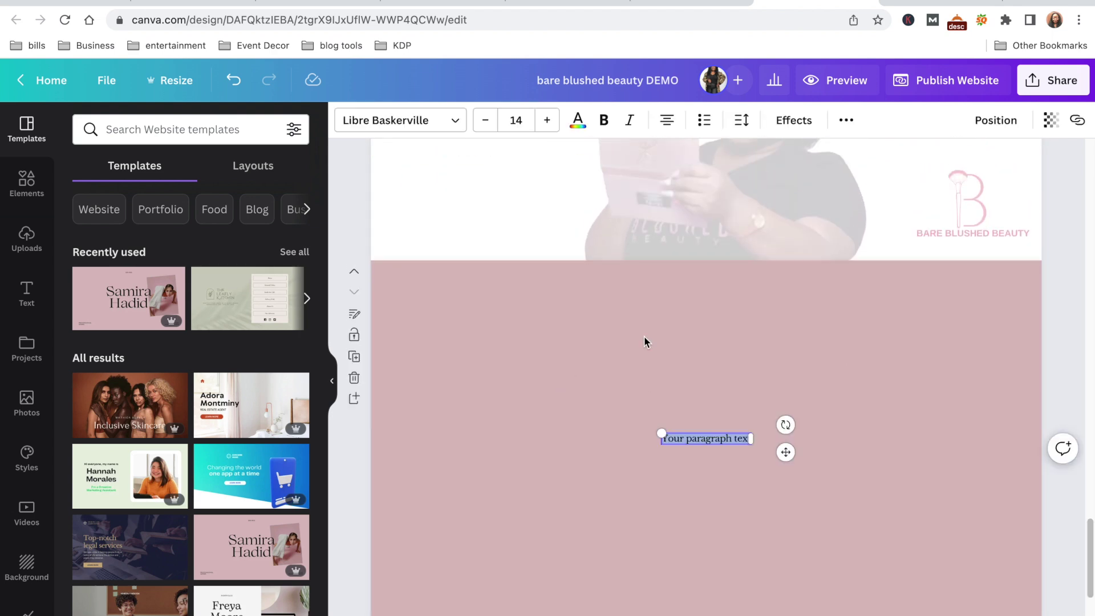
type("DO")
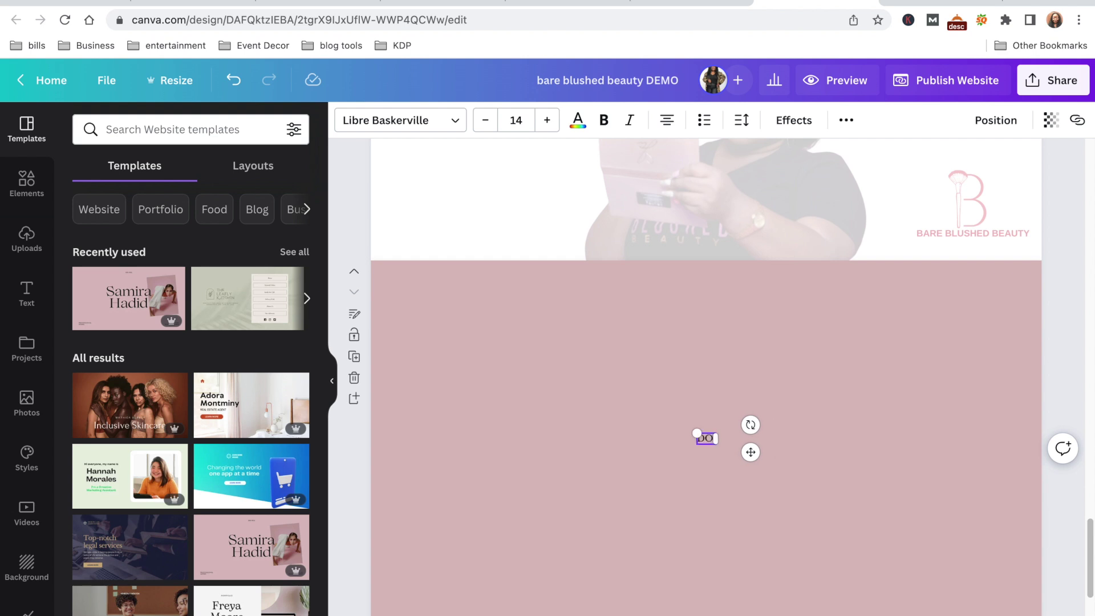
type(" YOUR MAKEUP LIKE A")
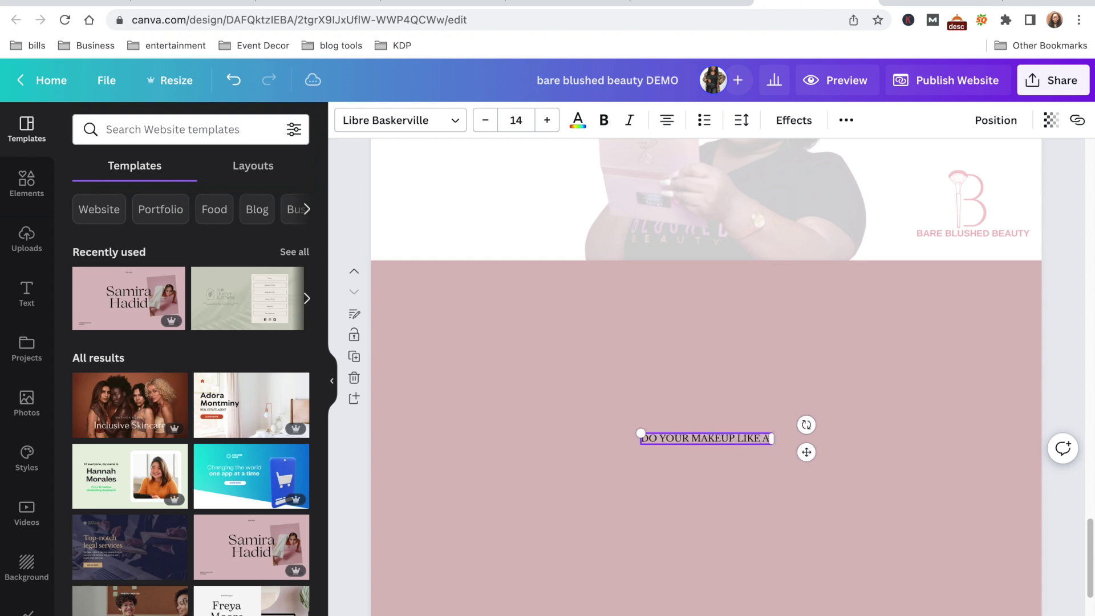
type(" PRO")
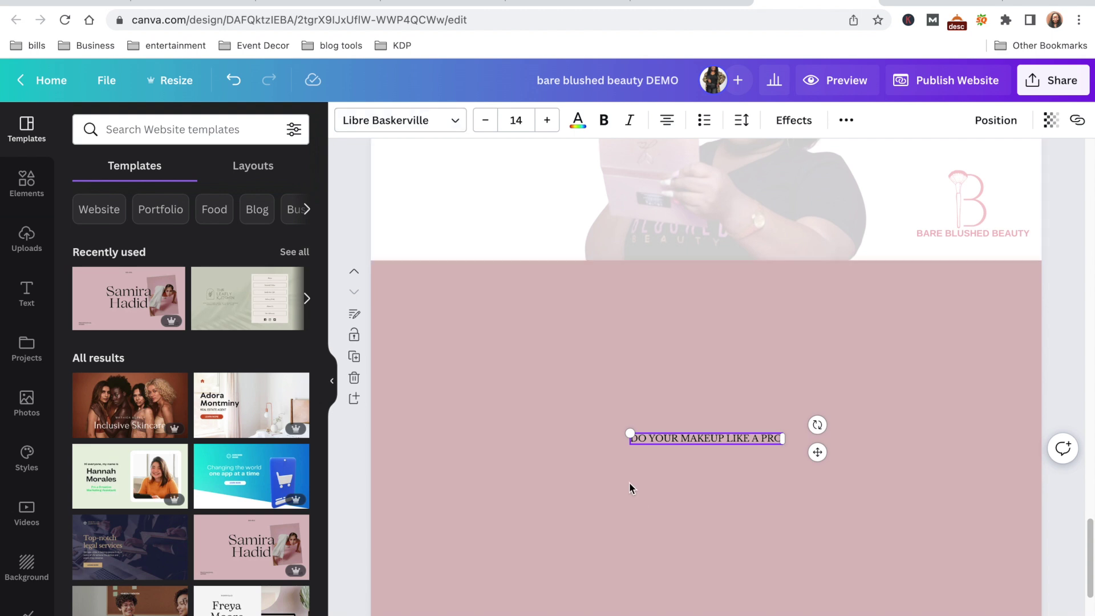
left_click_drag(629, 433, 513, 334)
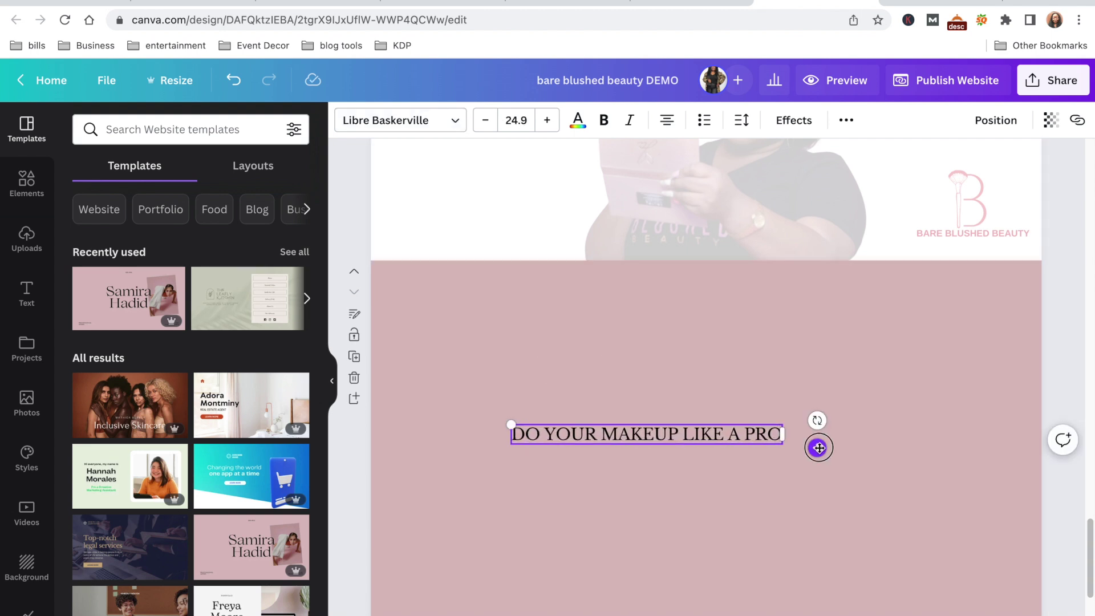
left_click_drag(819, 447, 873, 372)
left_click(830, 399)
left_click(836, 362)
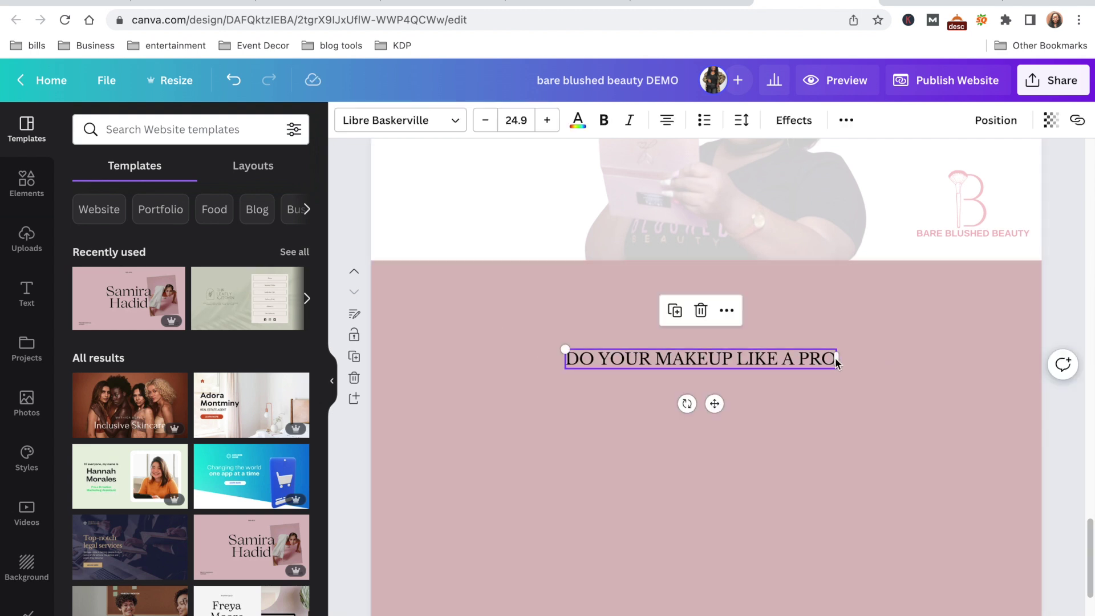
Style the heading in bold white Glacial Indifference at about size 37, centred near the top
left_click(399, 120)
left_click(222, 229)
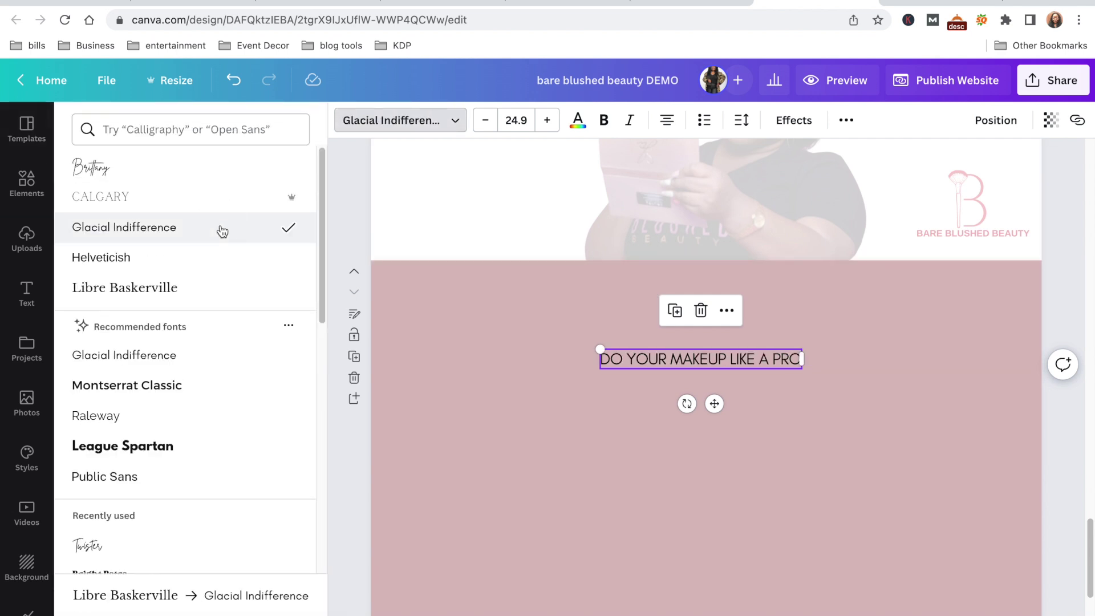
left_click_drag(600, 349, 503, 340)
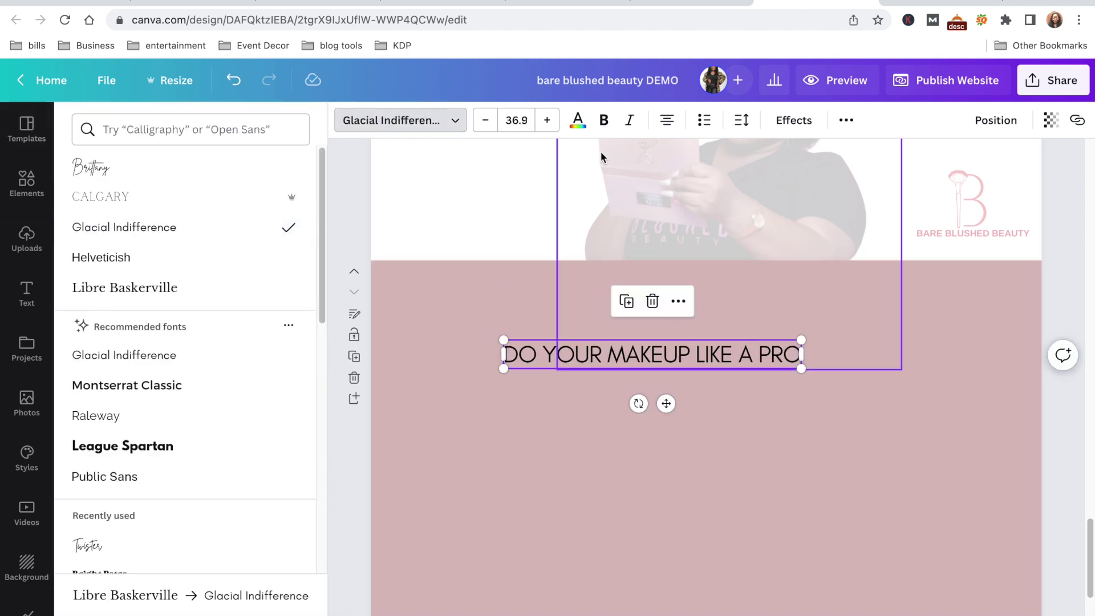
left_click(604, 120)
left_click_drag(666, 403, 719, 366)
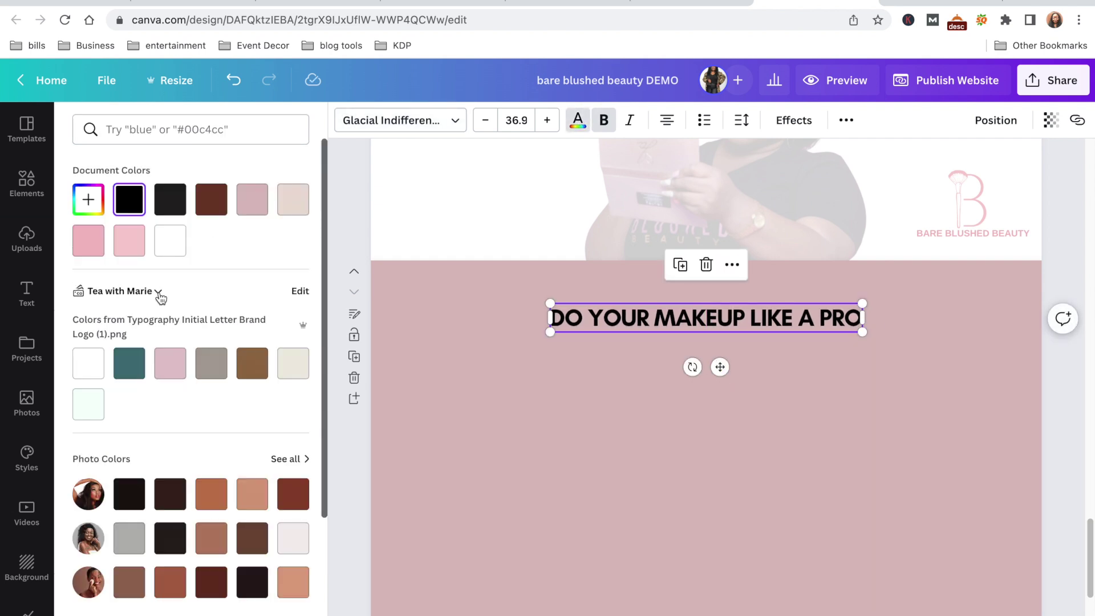
left_click(170, 240)
left_click(556, 437)
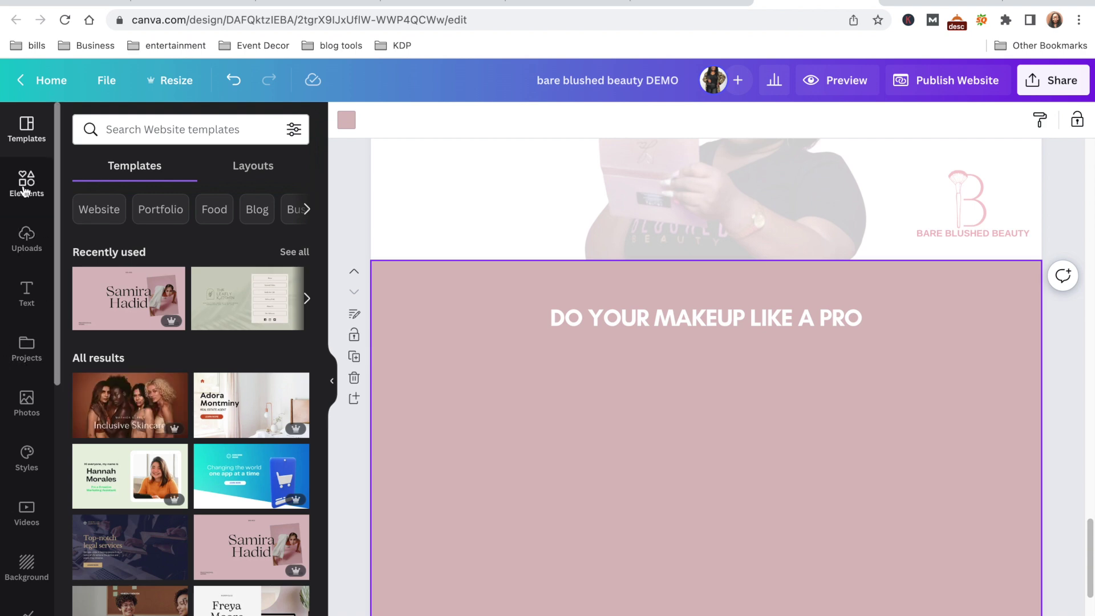
left_click(25, 191)
Place the Beauty Salon and Premium Make-up covers side by side under the heading, resized and aligned
left_click(27, 248)
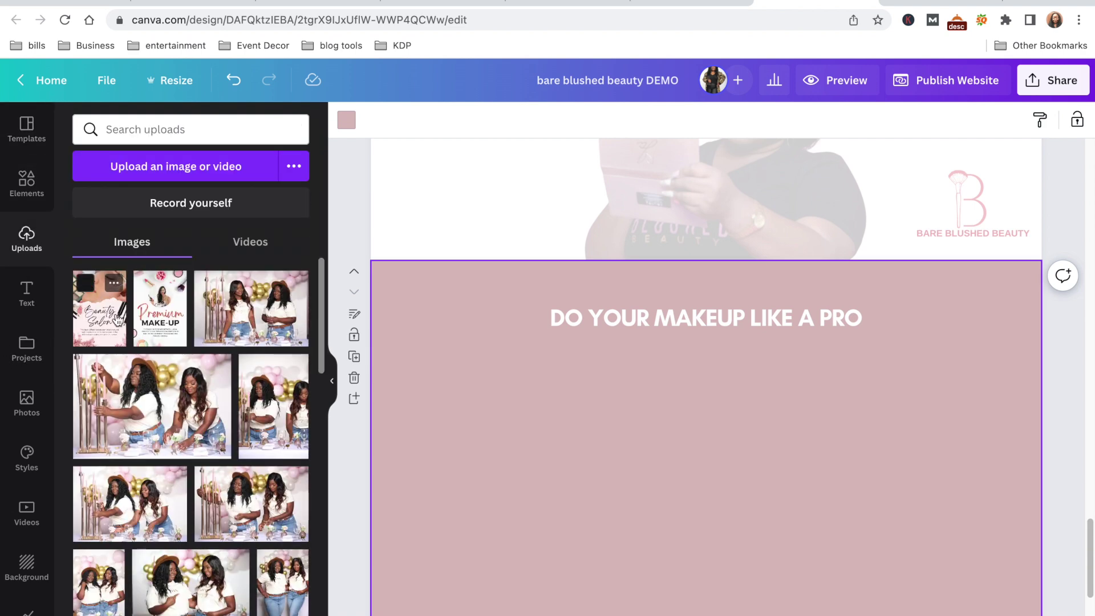
left_click(99, 308)
left_click_drag(691, 410, 527, 448)
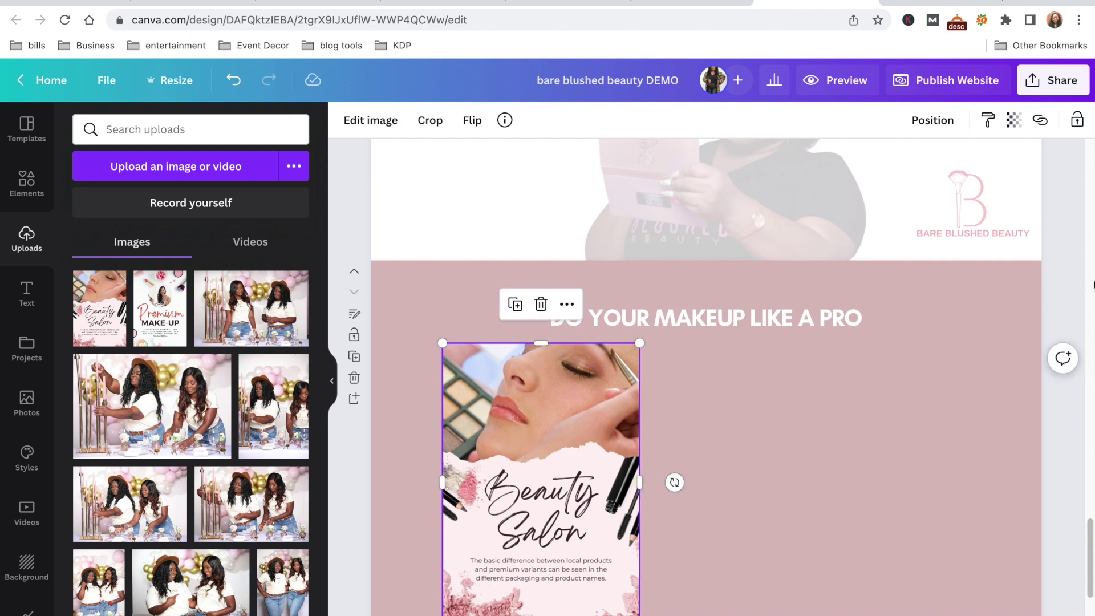
left_click_drag(1091, 539, 1090, 574)
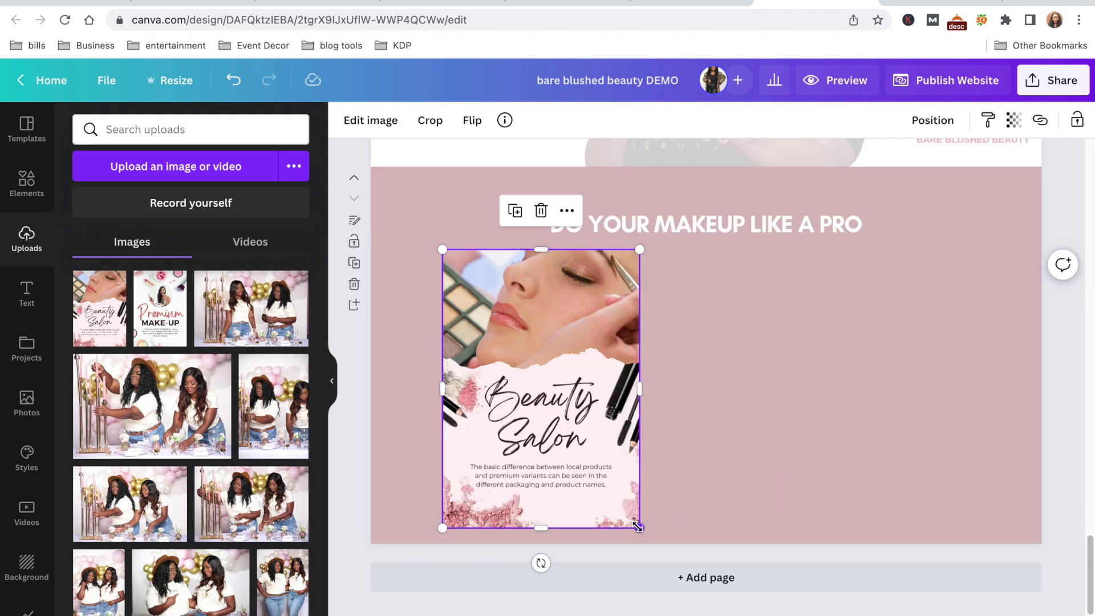
left_click_drag(637, 527, 578, 441)
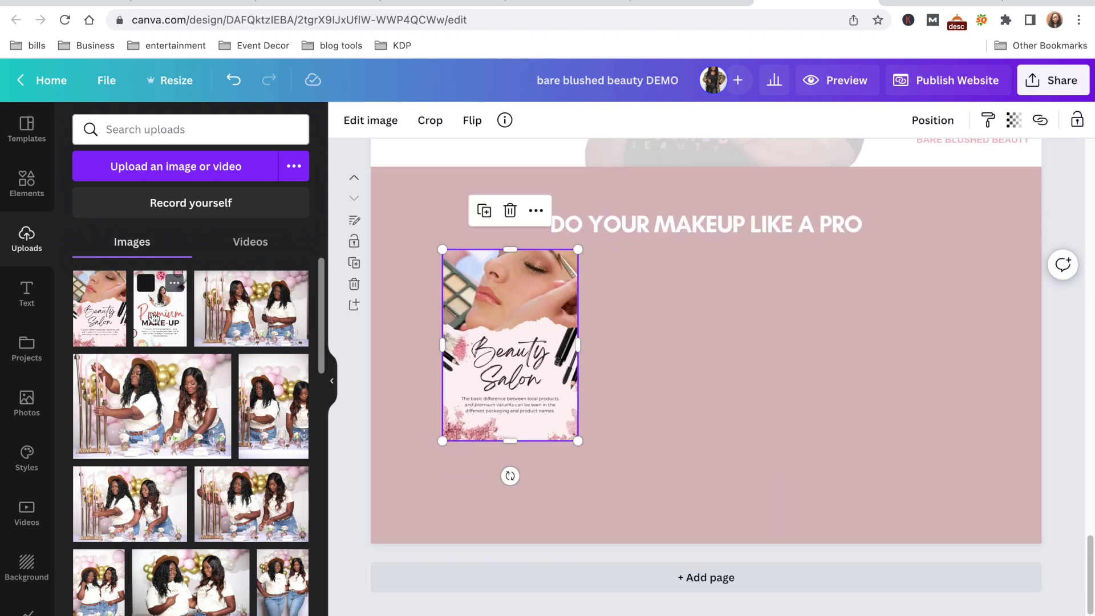
left_click_drag(152, 317, 664, 270)
left_click_drag(801, 486, 749, 415)
left_click_drag(673, 336, 673, 382)
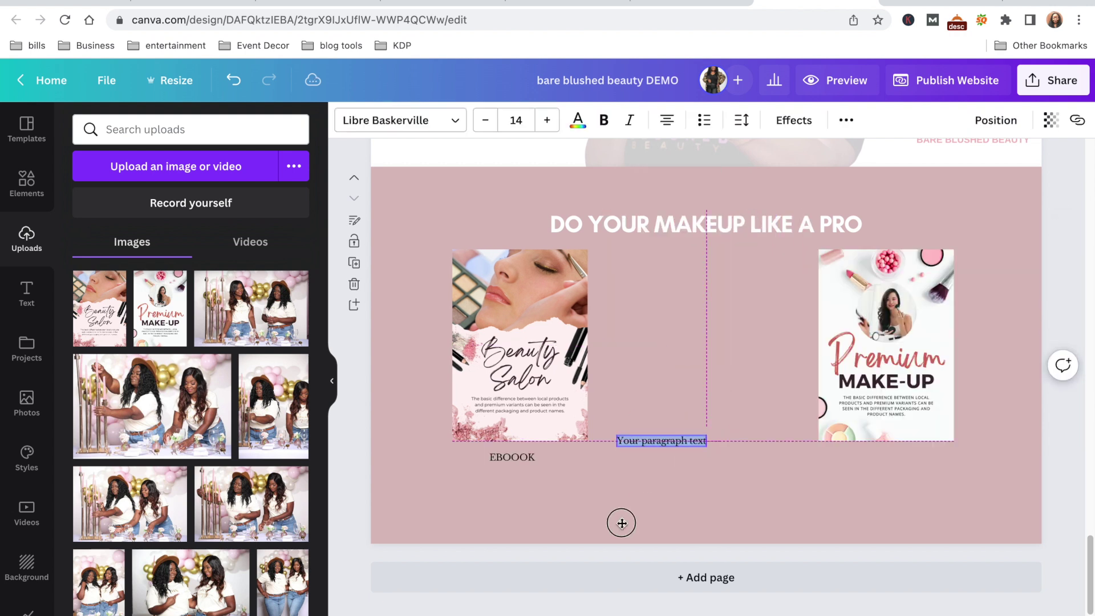
Set the EBOOOK $45.00 caption under the first cover and duplicate it for the second
left_click_drag(672, 521, 533, 520)
key("BackSpace")
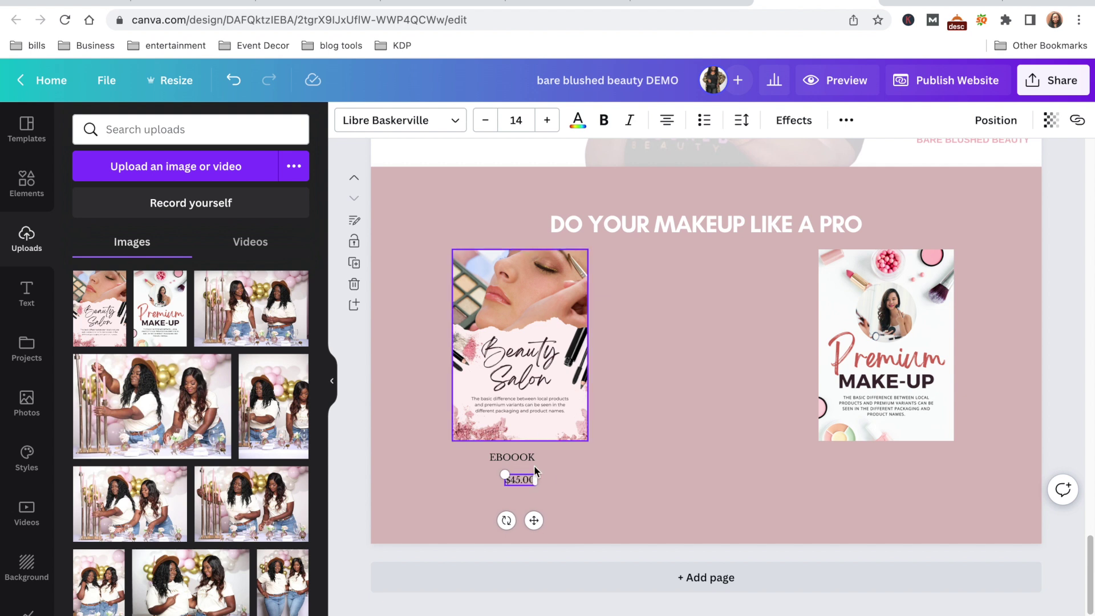
left_click_drag(533, 520, 900, 512)
key("ctrl+d")
left_click(590, 482)
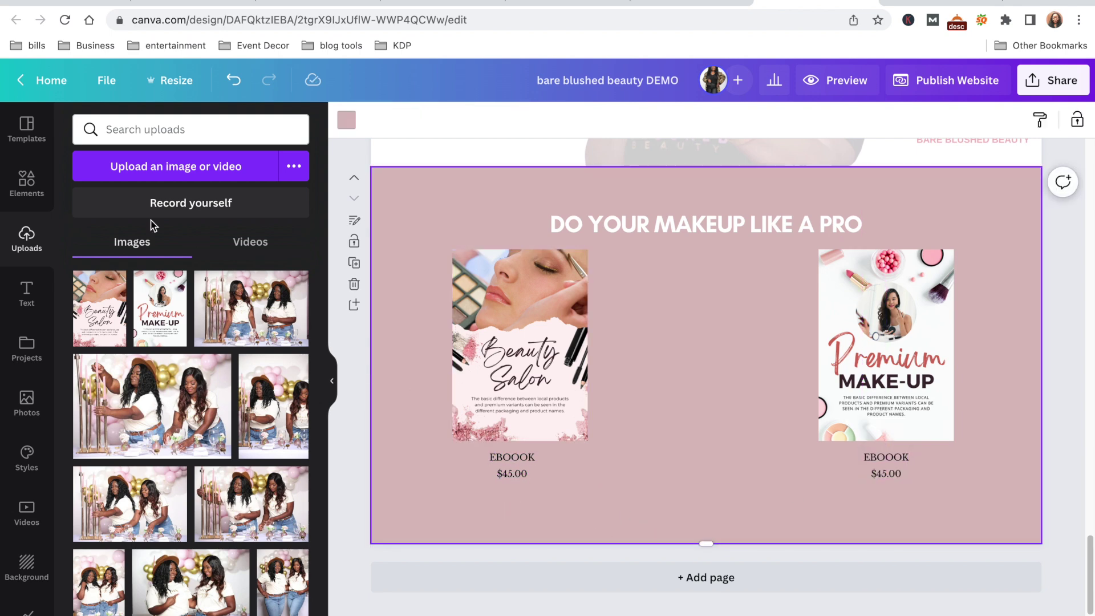
Add a plain button shape from Elements below the left ebook's price
left_click(27, 188)
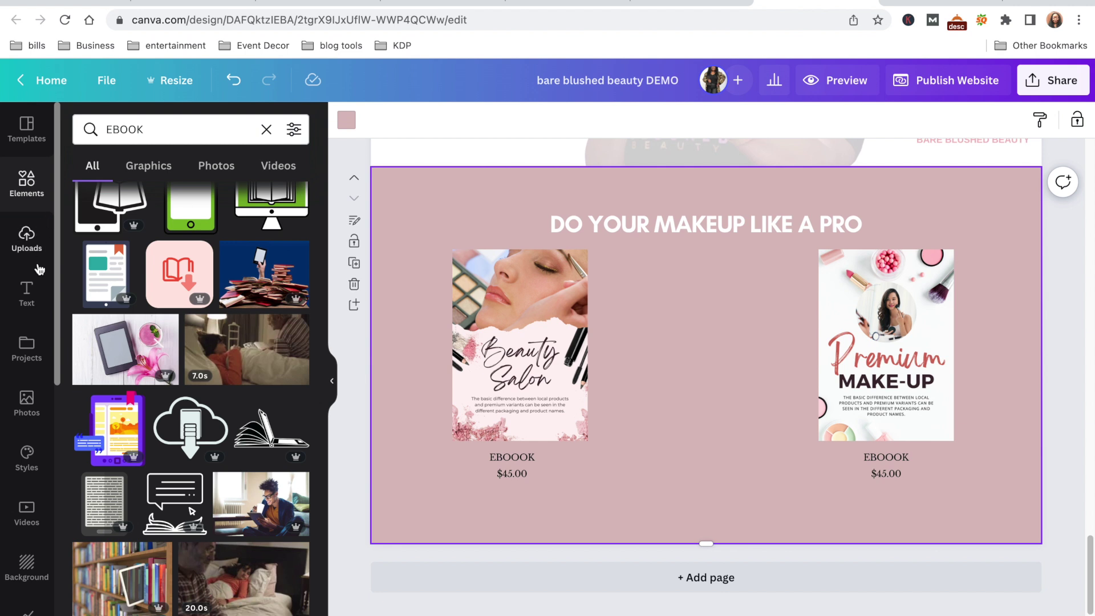
left_click(266, 130)
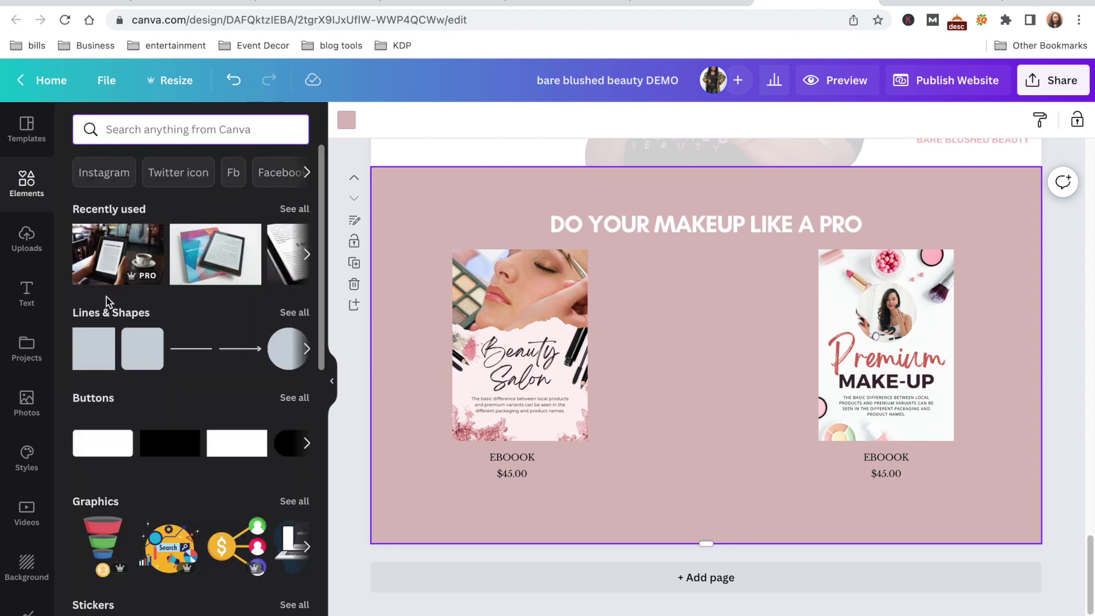
left_click(103, 448)
left_click(734, 354)
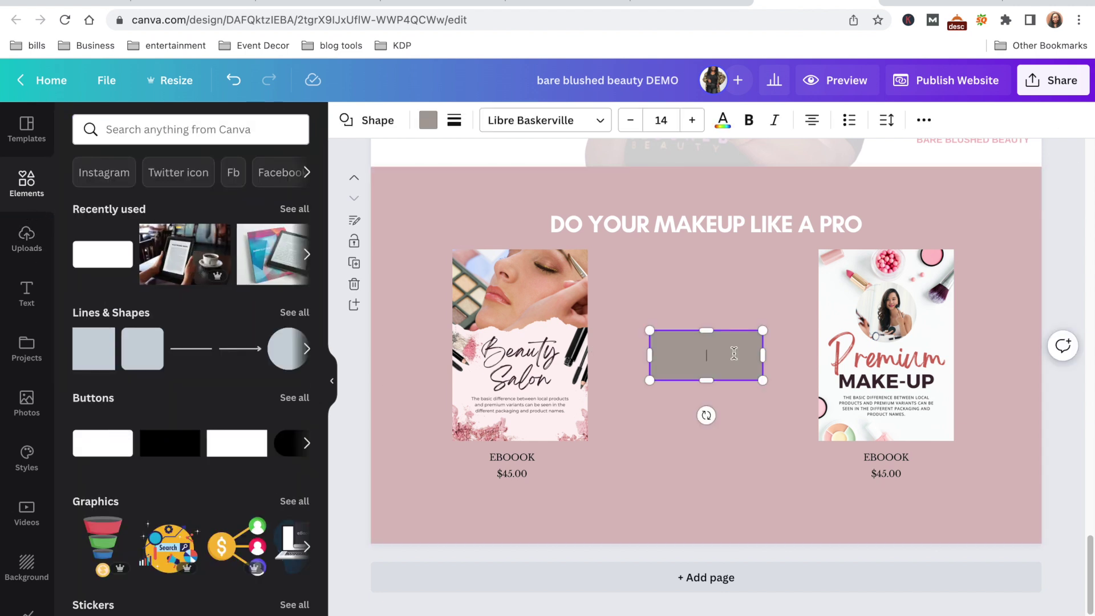
left_click_drag(712, 354, 523, 543)
left_click(612, 475)
Add a text box and position a pink button, matching the existing BOOK IT styling
key("t")
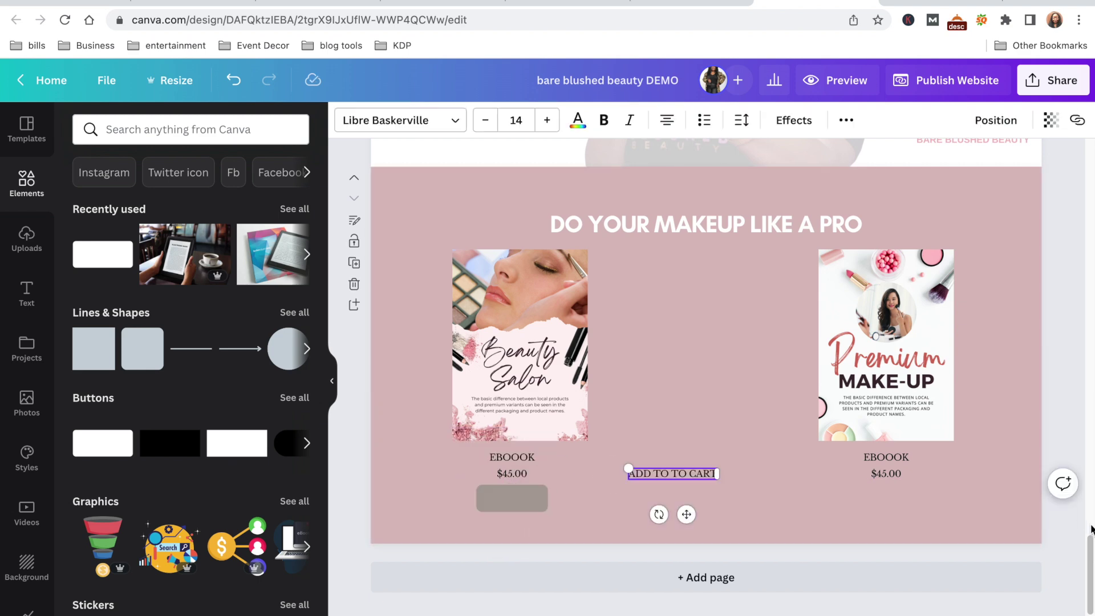
left_click_drag(1078, 522, 1073, 252)
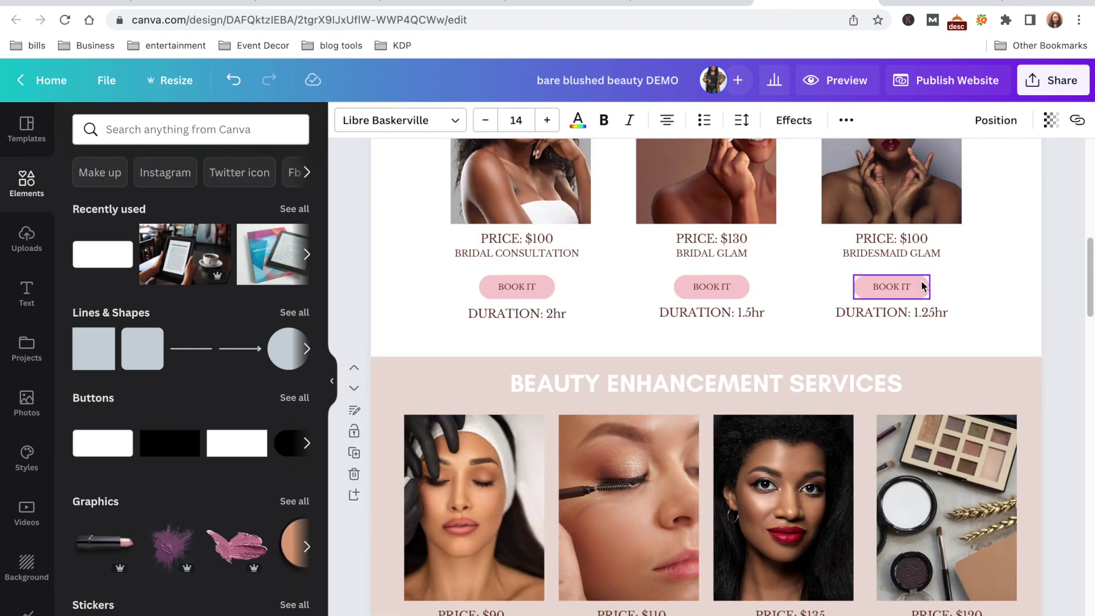
left_click(924, 286)
left_click_drag(1086, 257, 1089, 582)
left_click(509, 498)
left_click_drag(509, 498, 891, 473)
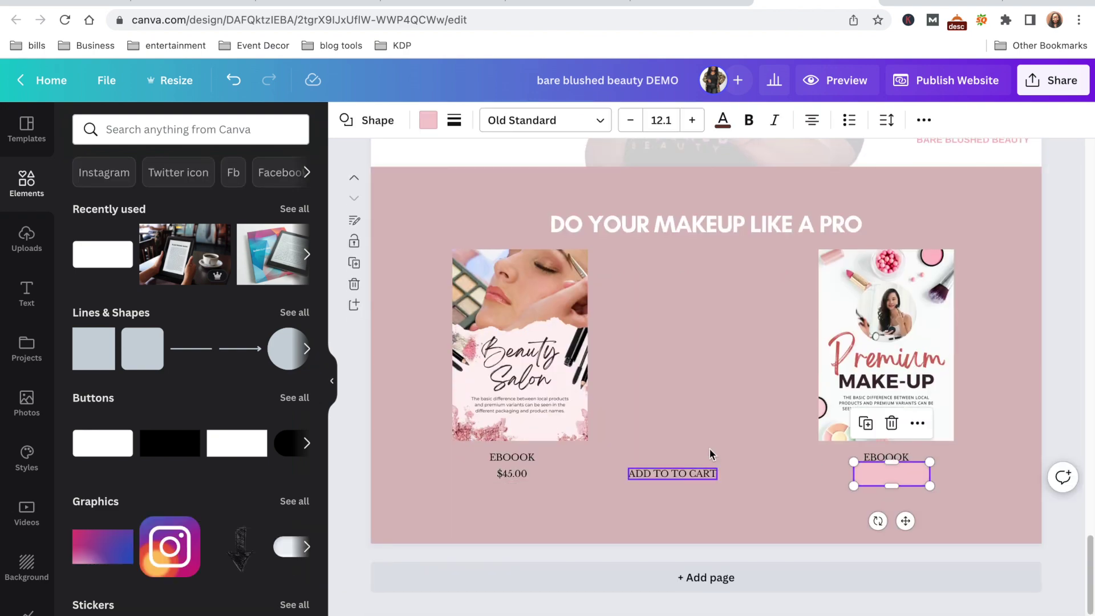
left_click_drag(906, 521, 902, 528)
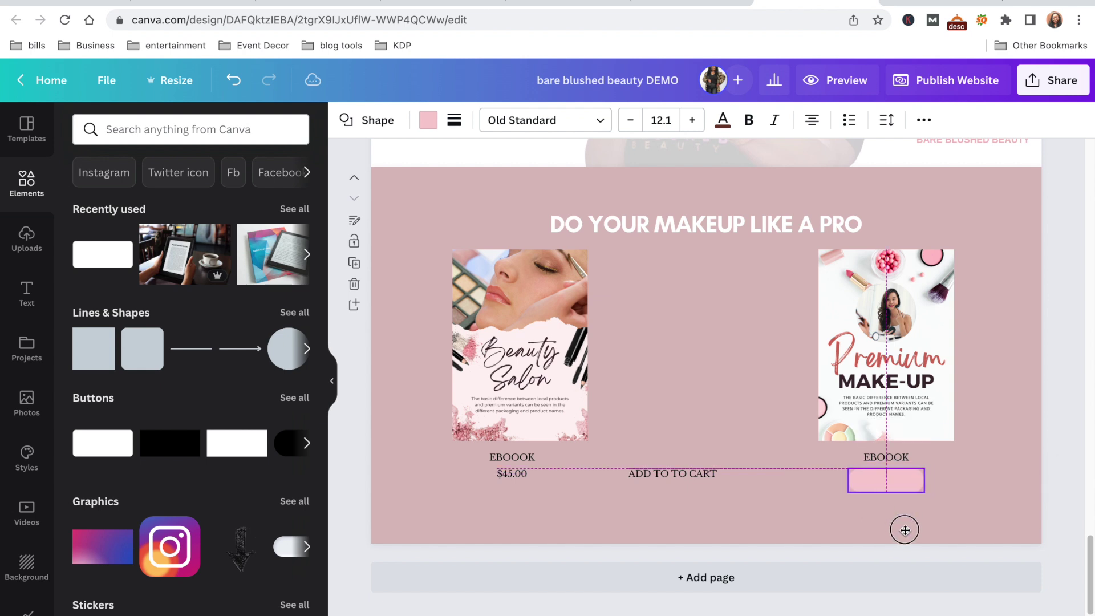
left_click(719, 481)
Relabel the button BUY NOW and place it on the pink shape under the left $45.00
left_click(715, 474)
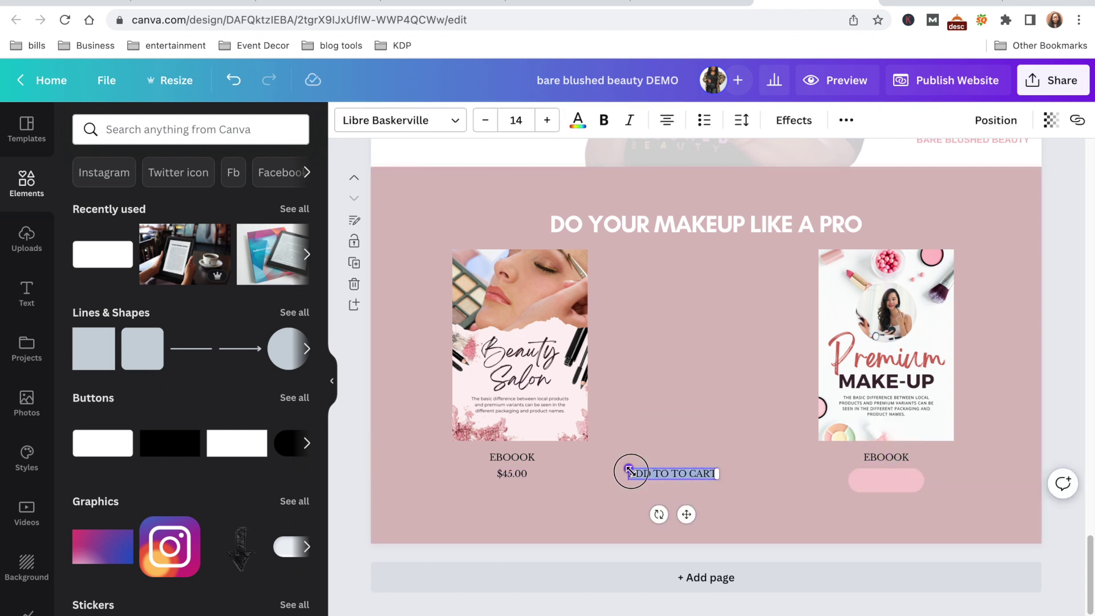
type("BUY NOW")
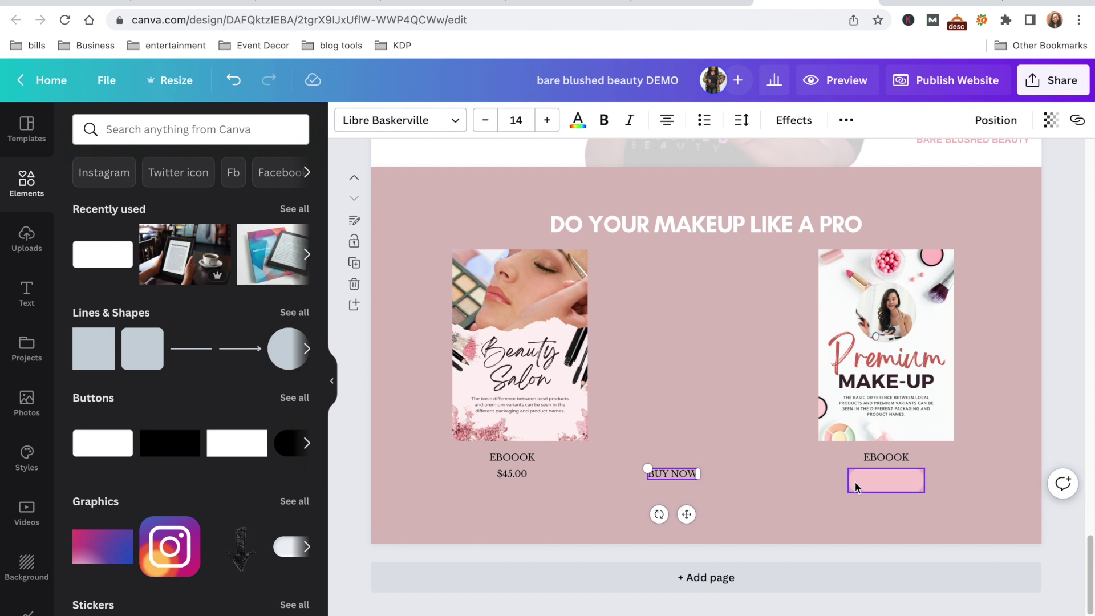
left_click(868, 483)
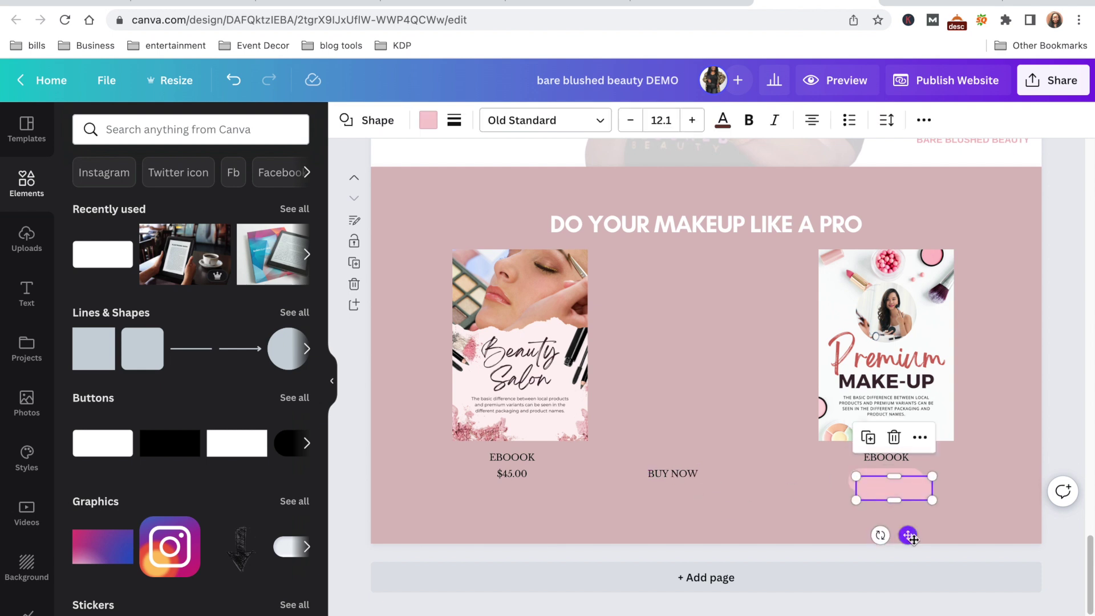
left_click_drag(906, 530, 536, 542)
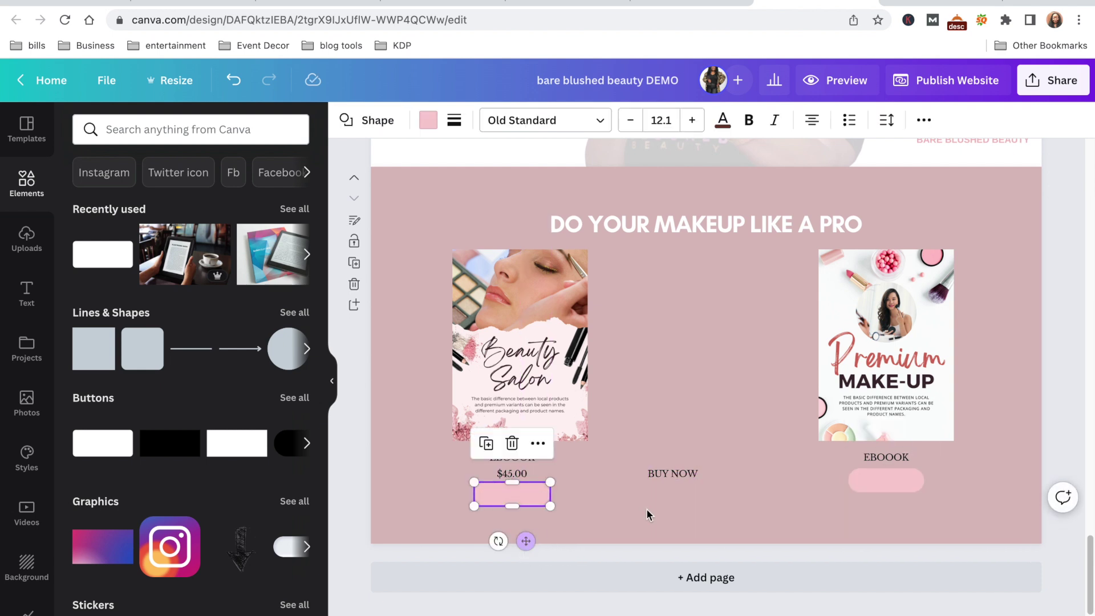
left_click(674, 472)
left_click_drag(674, 472, 686, 478)
left_click_drag(694, 521, 523, 536)
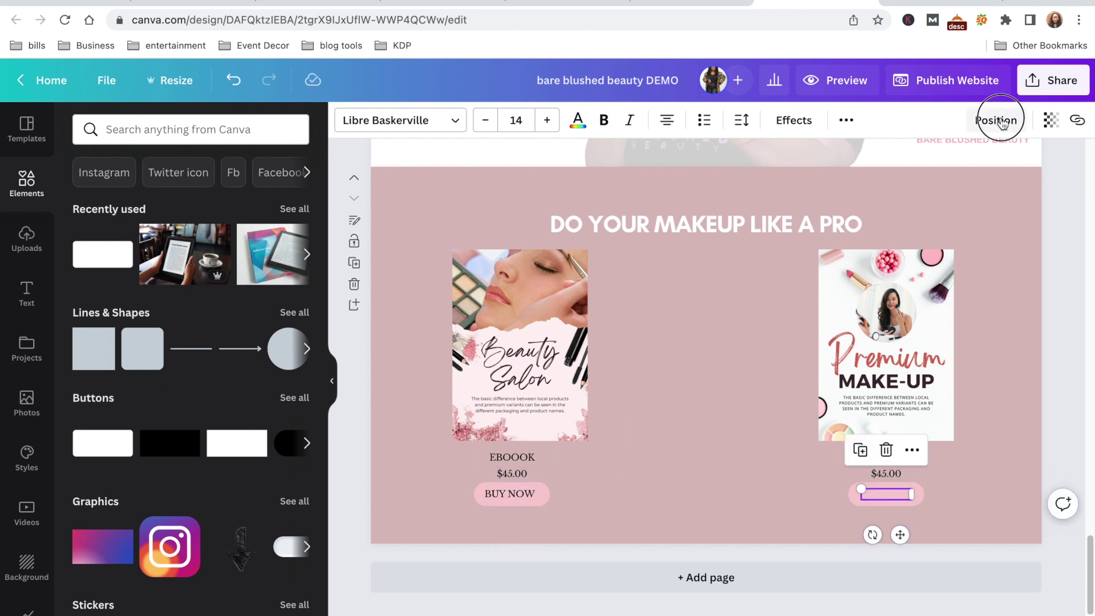
left_click(995, 120)
left_click(650, 440)
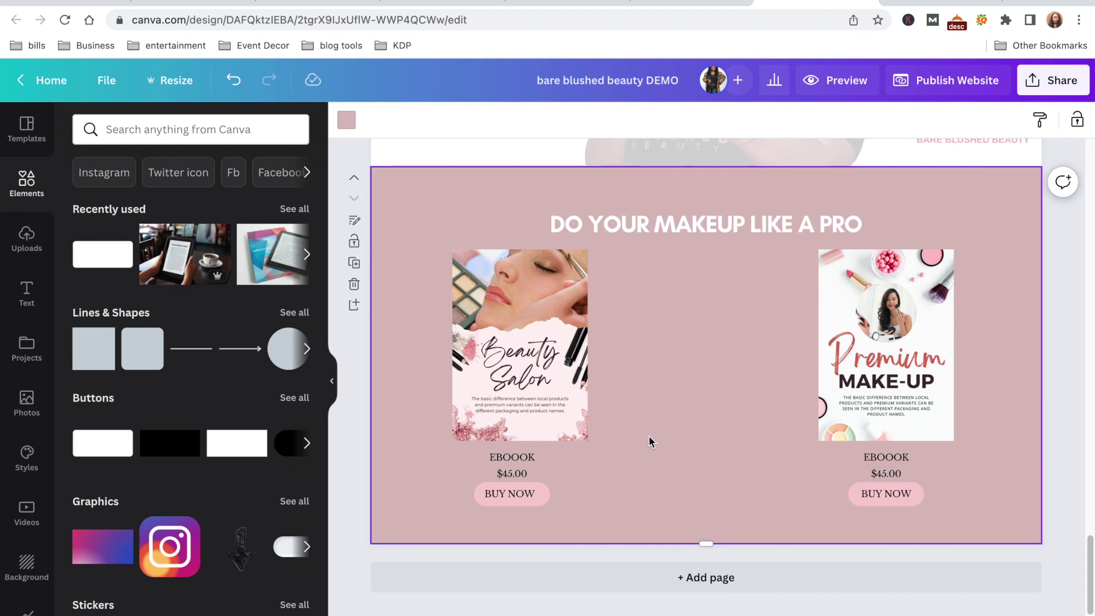
left_click(531, 496)
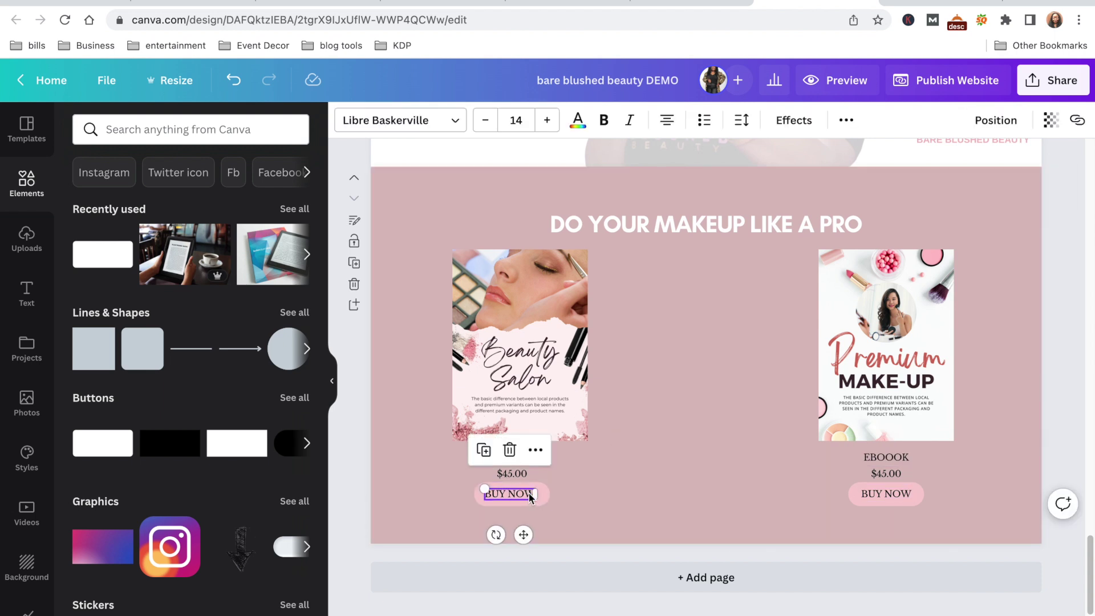
Link the left BUY NOW text to the pasted Square checkout URL
left_click(1076, 122)
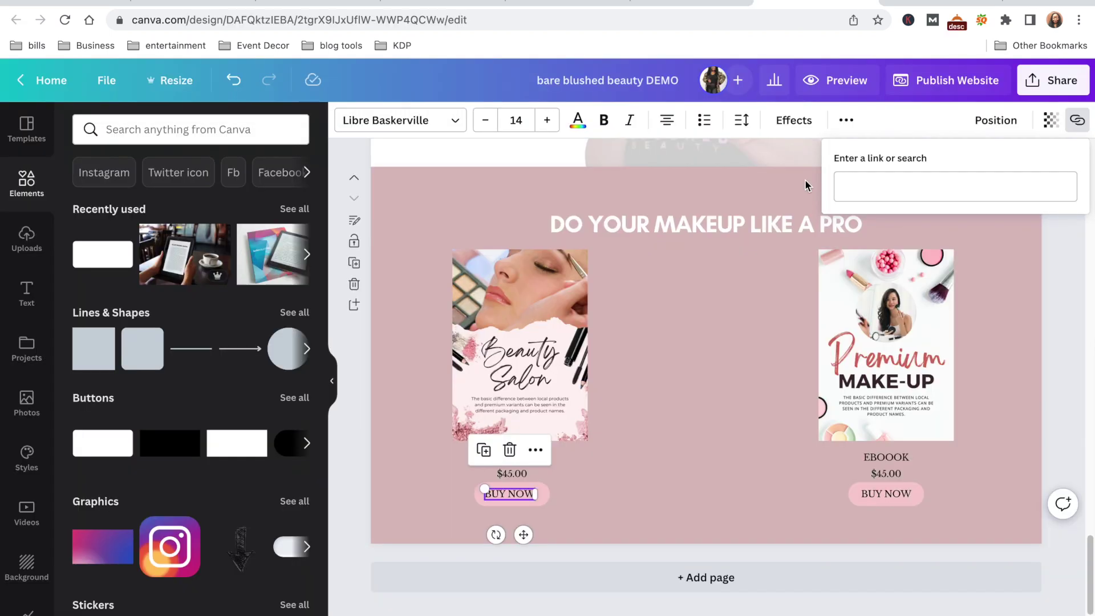
left_click(864, 186)
type("https://square.link/u/TWlbNoUY")
key("Return")
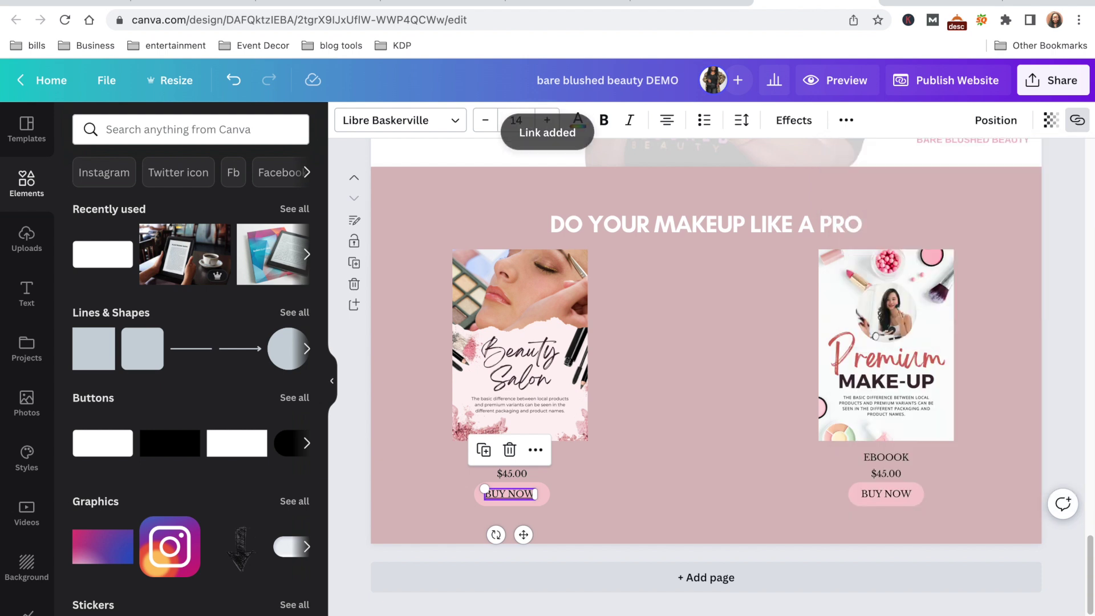
Link the left button shape to the same Square checkout URL
key("Escape")
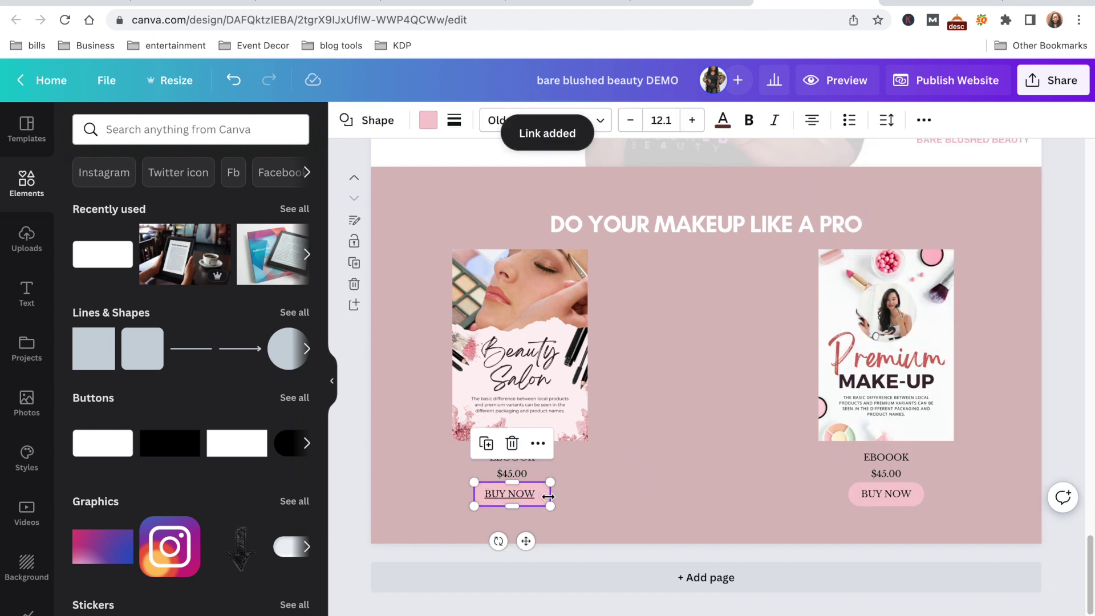
right_click(544, 497)
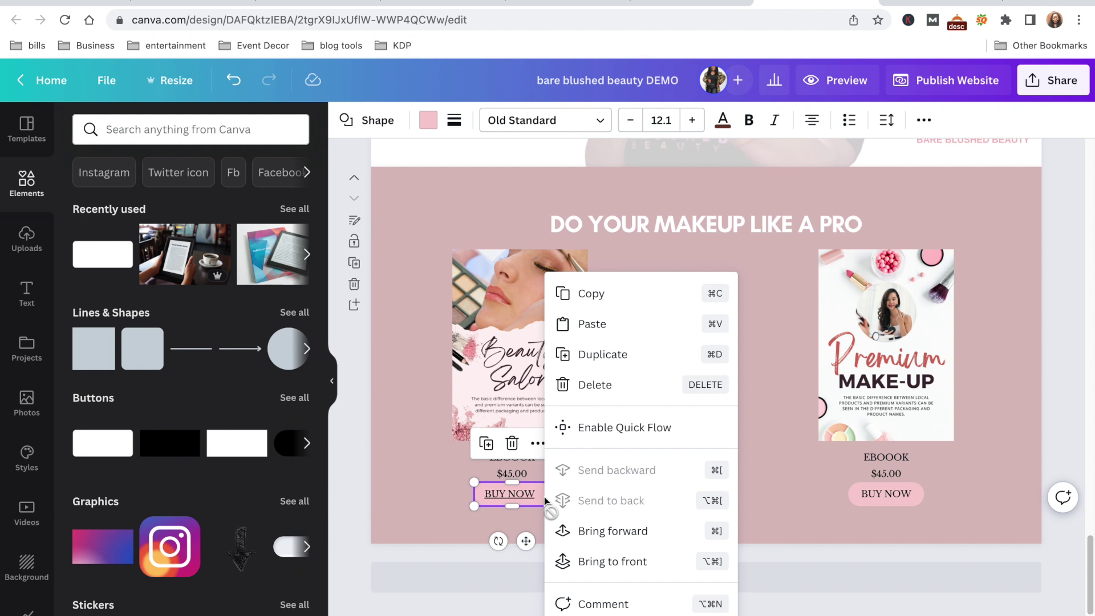
key("super+k")
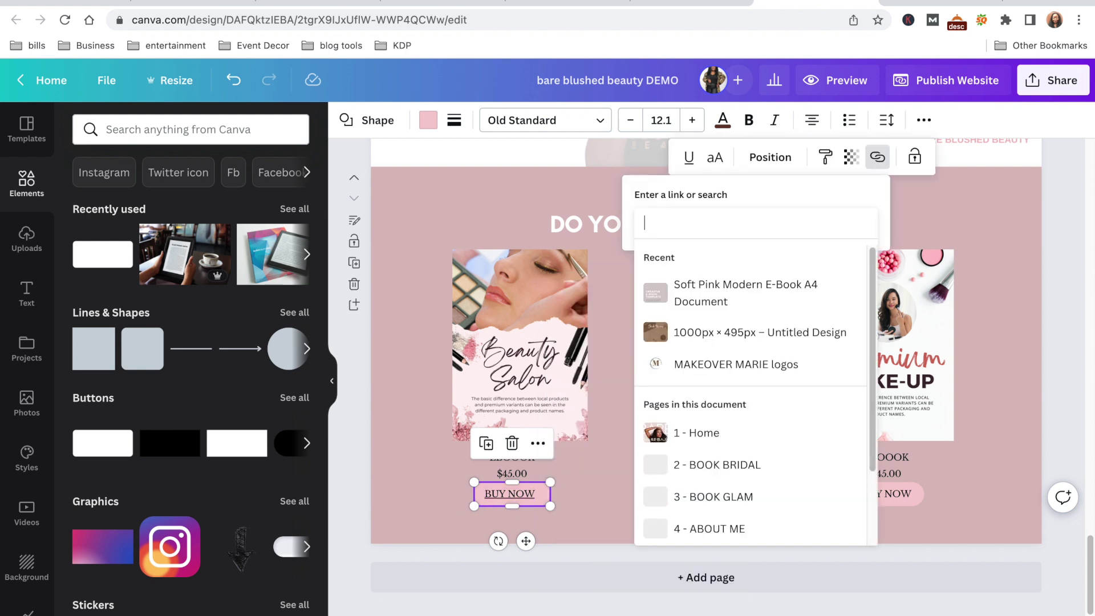
key("super+v")
key("Return")
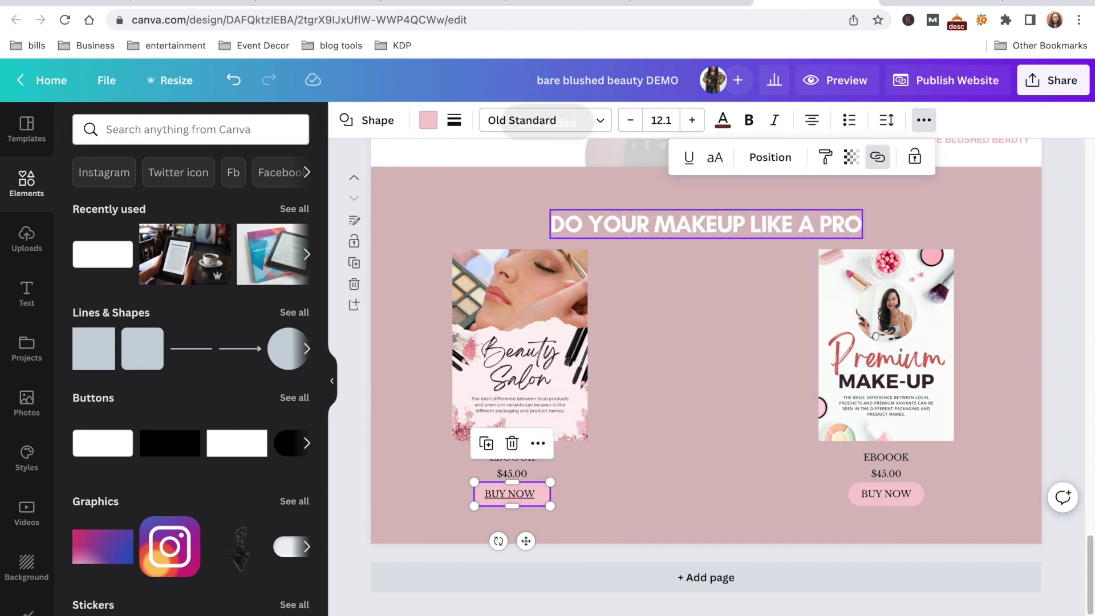
left_click(883, 494)
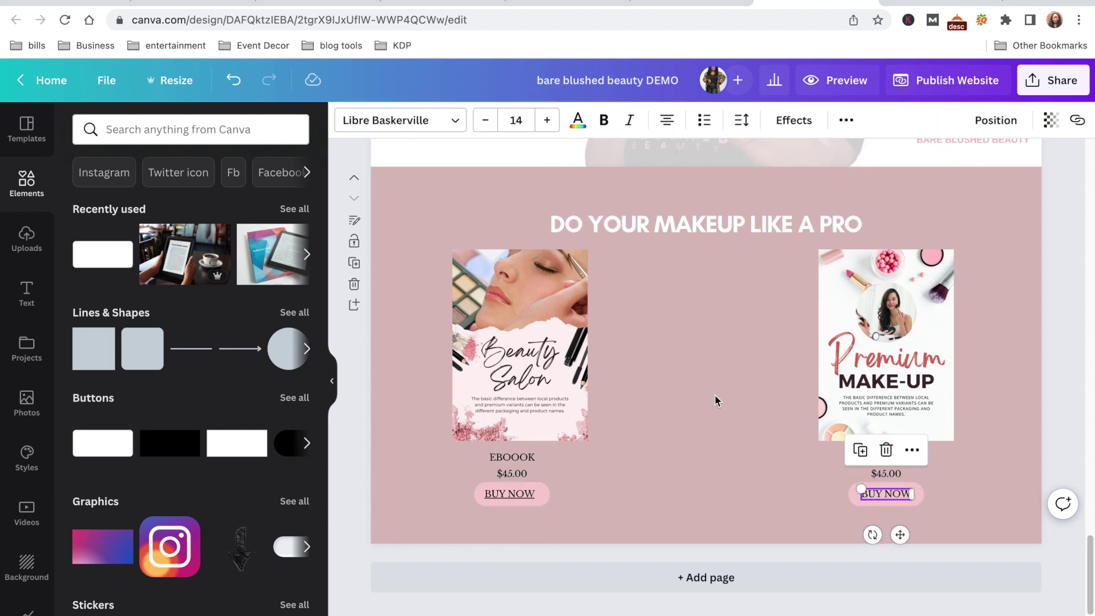
left_click_drag(1089, 571, 1089, 151)
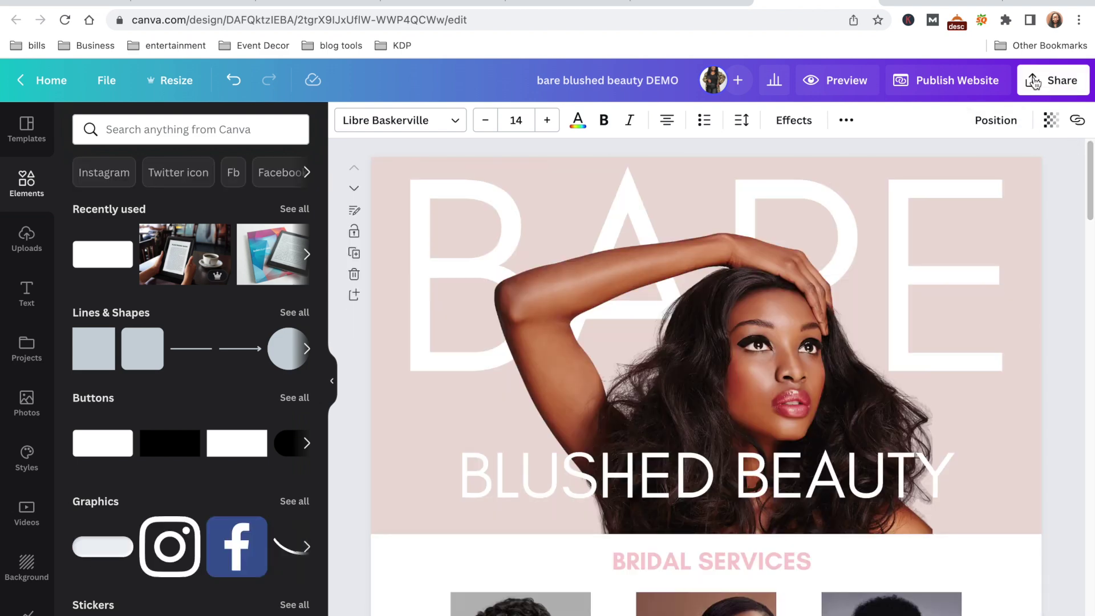
Publish the Canva design as a live website through the review settings
left_click(1033, 82)
left_click(1052, 81)
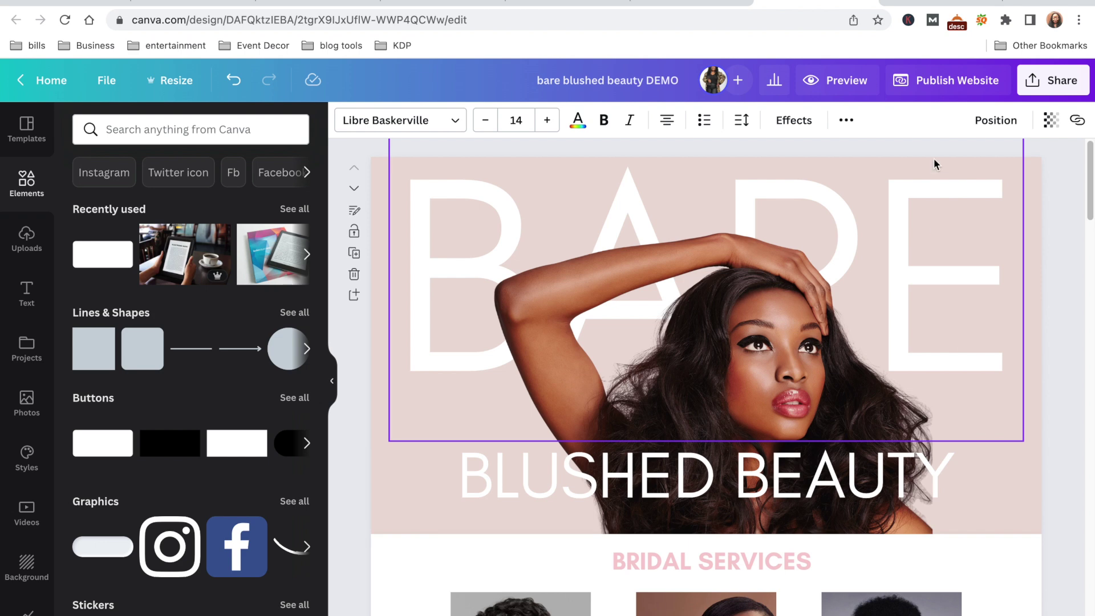
left_click(933, 85)
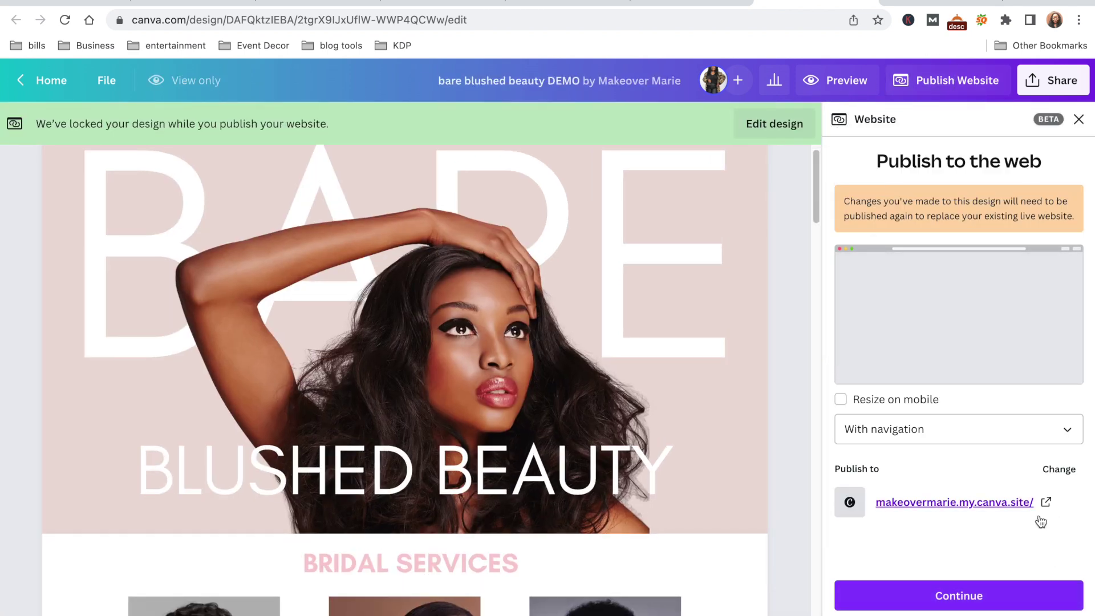
left_click(963, 594)
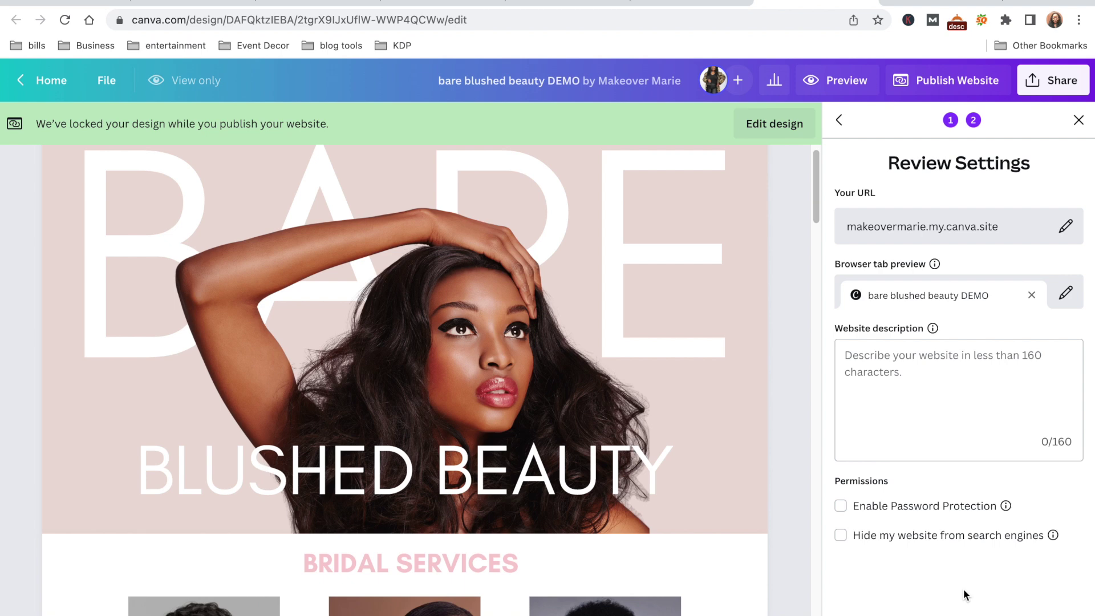
left_click(958, 613)
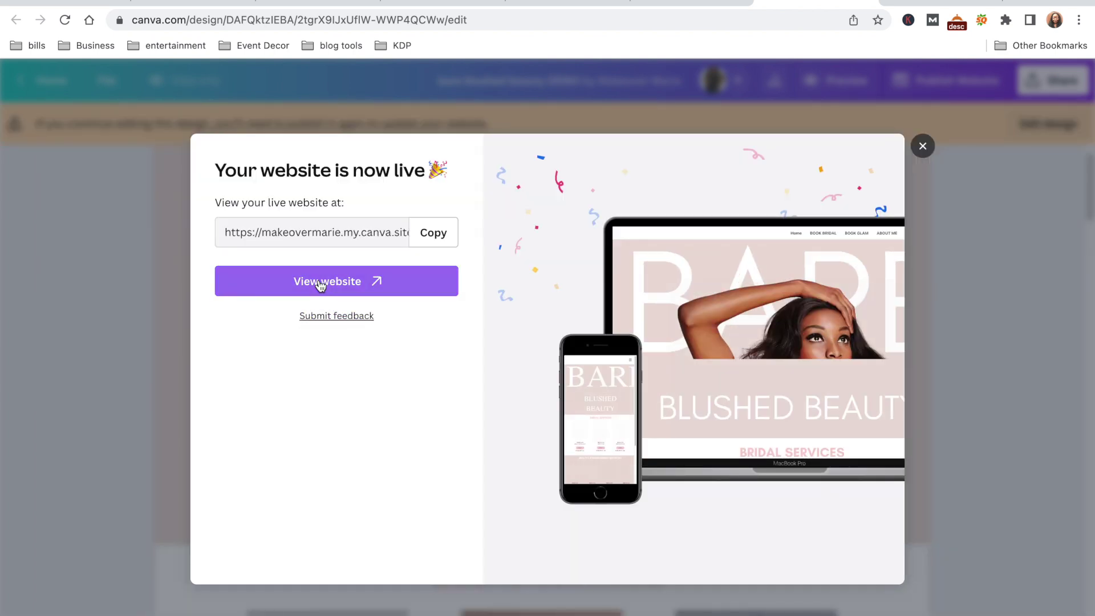
Open the live makeovermarie site in a new browser tab
left_click(322, 284)
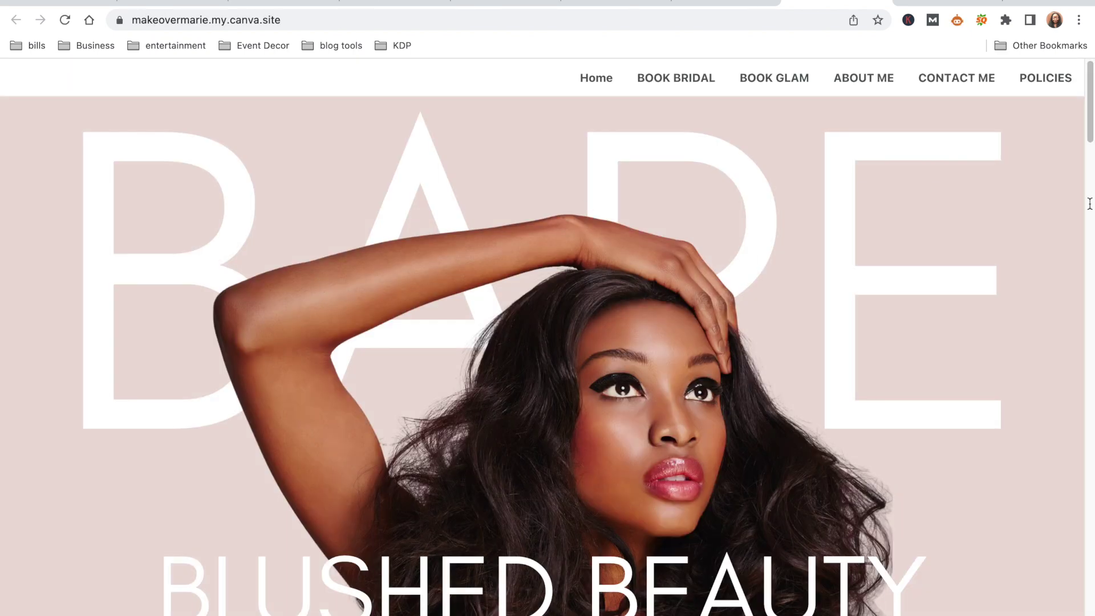